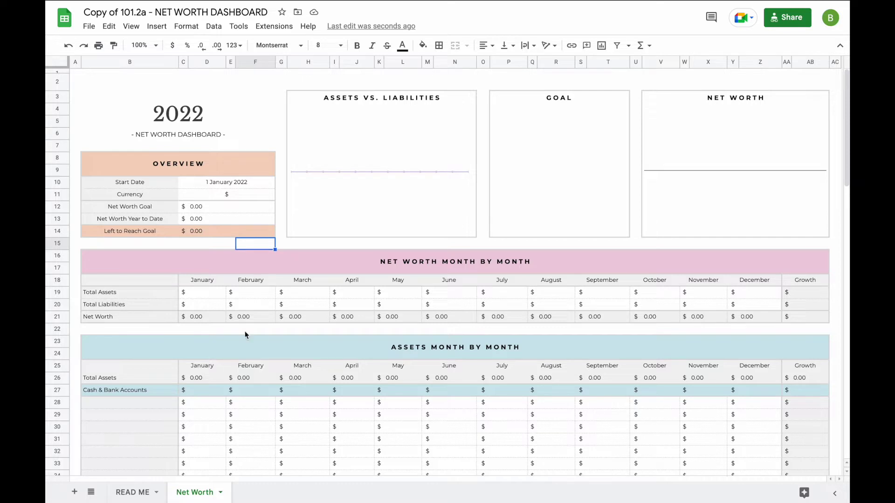
# Step: After checking the READ ME sheet, pick 1 June 2022 as the dashboard's start date
pyautogui.click(133, 492)
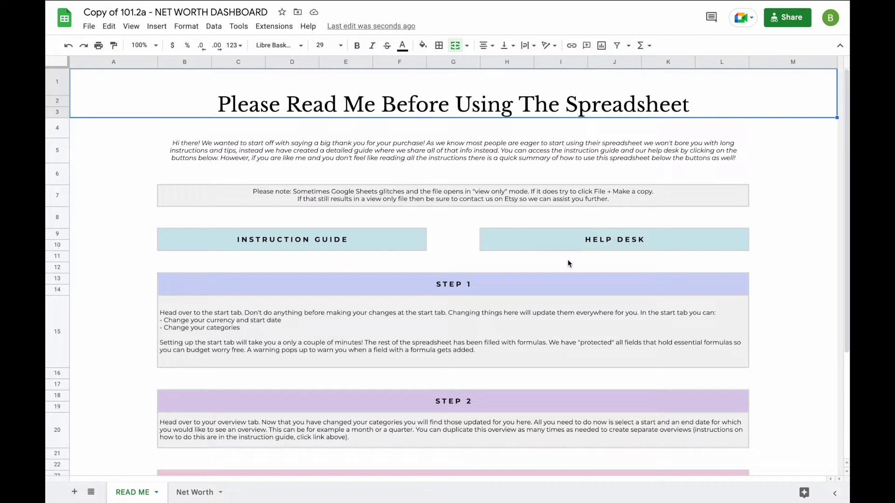
pyautogui.click(194, 492)
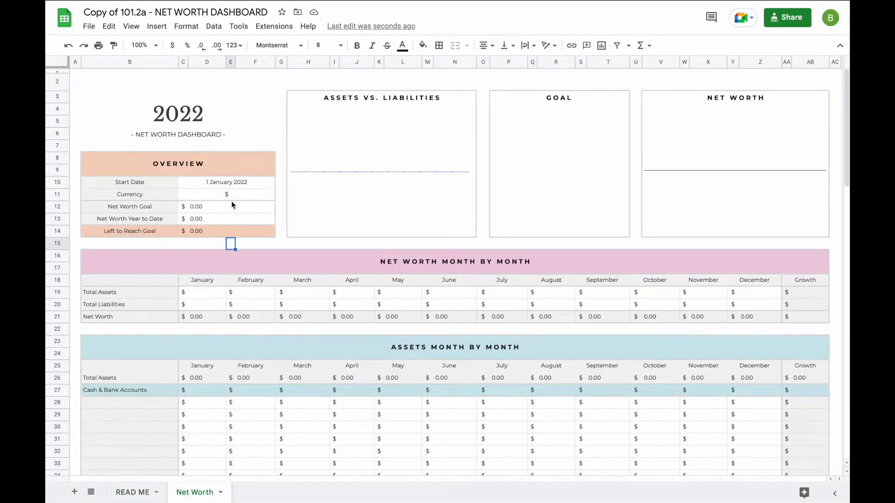
pyautogui.doubleClick(229, 182)
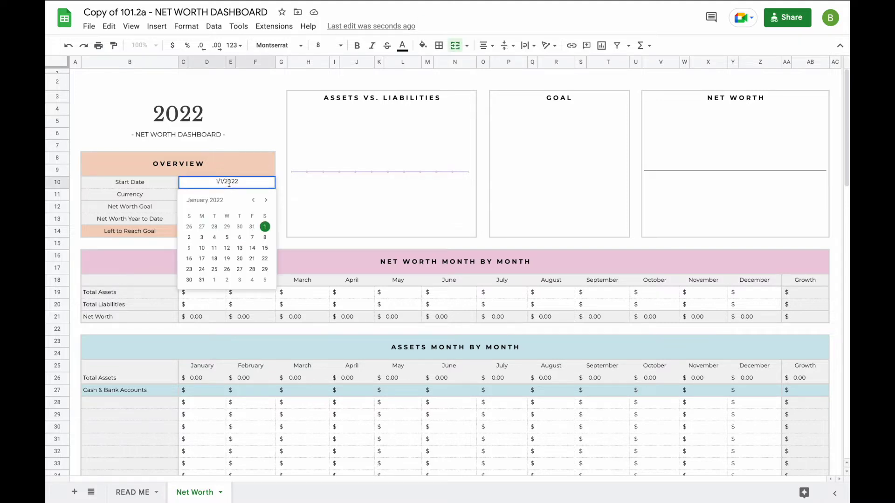
pyautogui.click(265, 201)
pyautogui.click(265, 201)
pyautogui.click(265, 201)
pyautogui.click(265, 201)
pyautogui.click(266, 202)
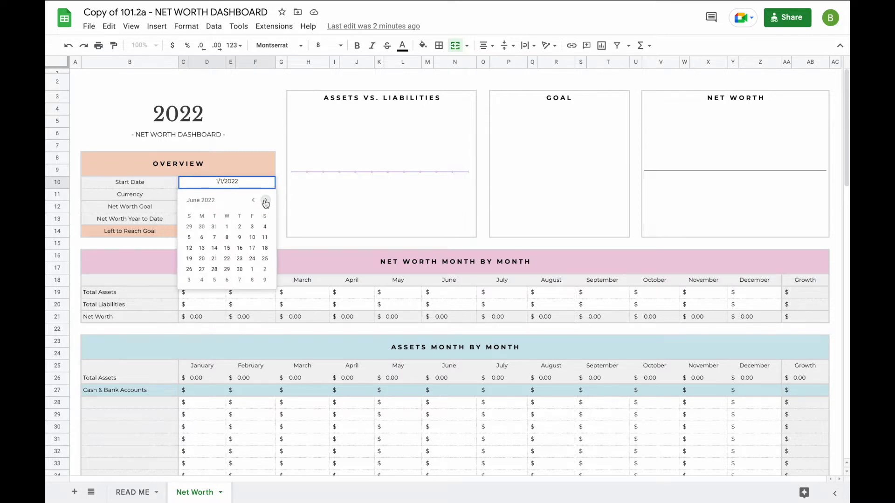
pyautogui.click(227, 227)
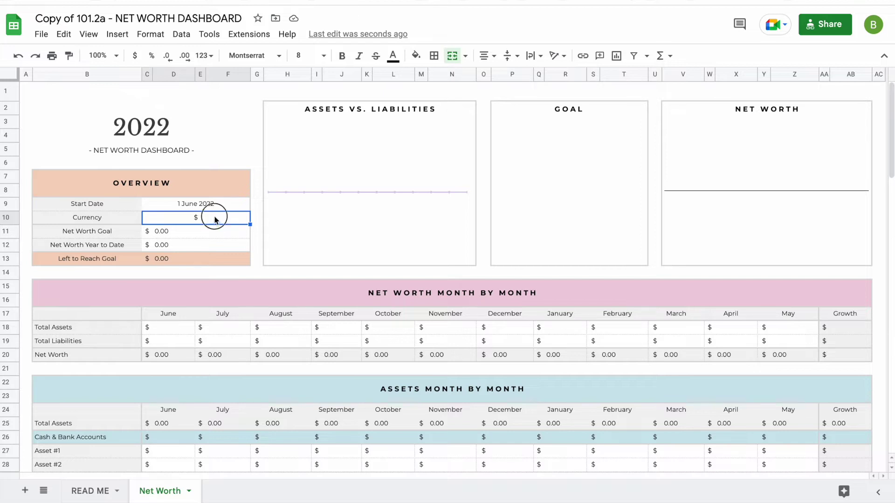
pyautogui.doubleClick(214, 218)
pyautogui.press('BackSpace')
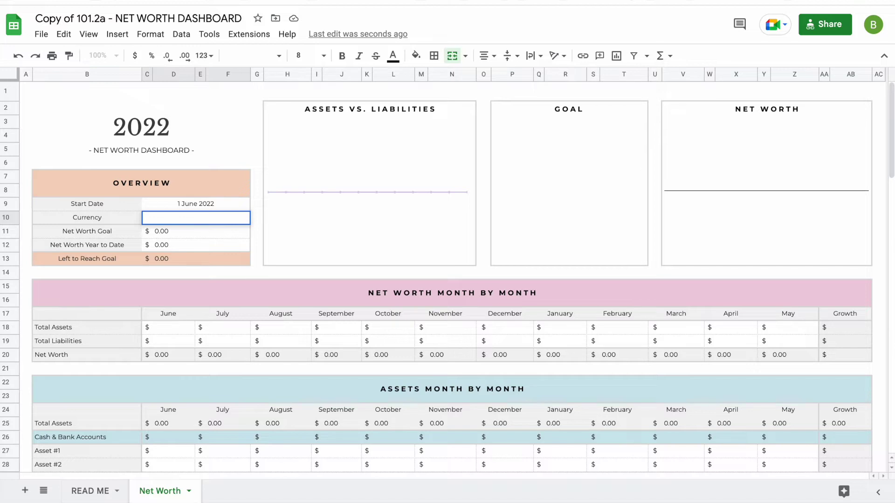
pyautogui.write('€')
pyautogui.press('Return')
pyautogui.scroll(-20, 214, 314)
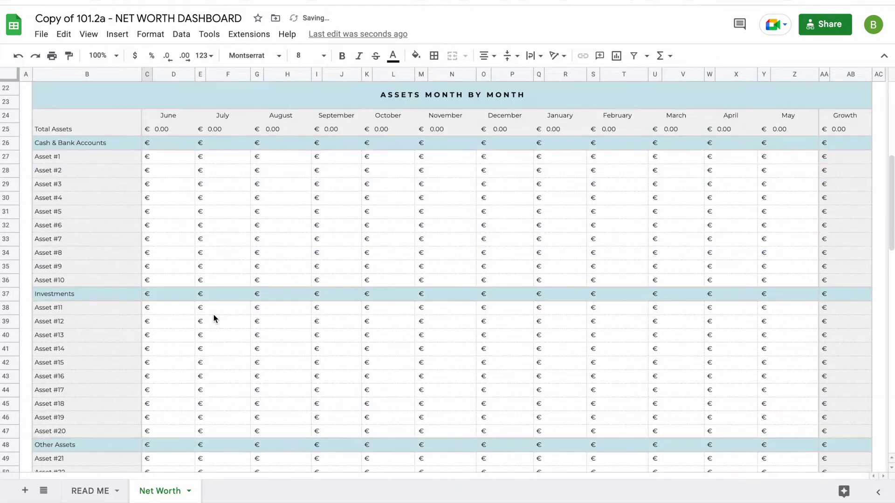
pyautogui.scroll(-3, 213, 315)
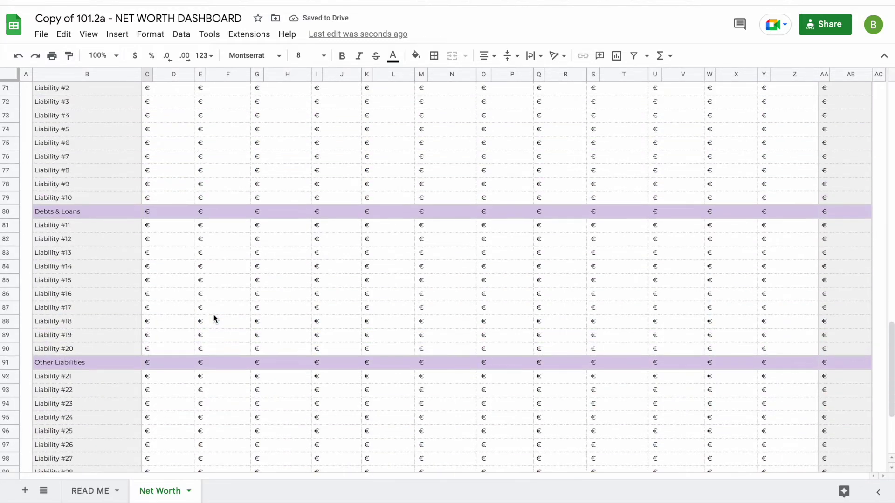
pyautogui.scroll(20, 214, 315)
pyautogui.hotkey('ctrl', 'z')
pyautogui.click(183, 233)
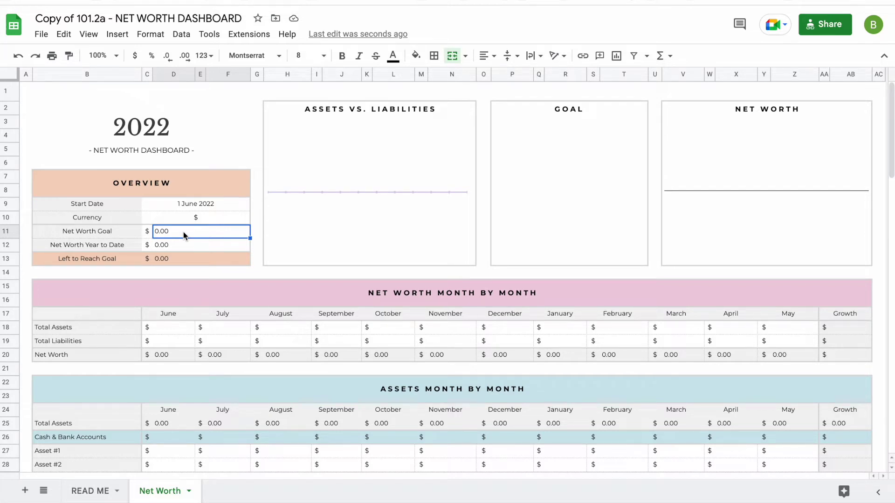
# Step: Enter a Net Worth Goal of 100,000 and select the Left to Reach Goal cell
pyautogui.write('100,0')
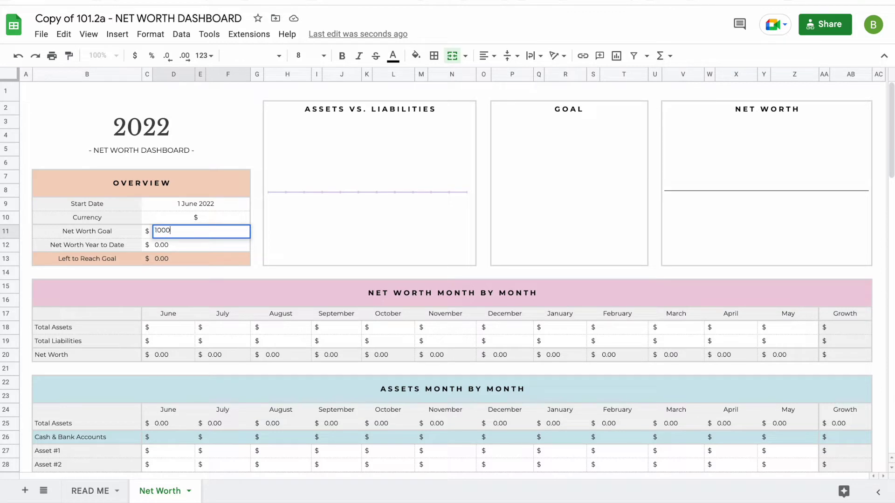
pyautogui.write('00')
pyautogui.press('Return')
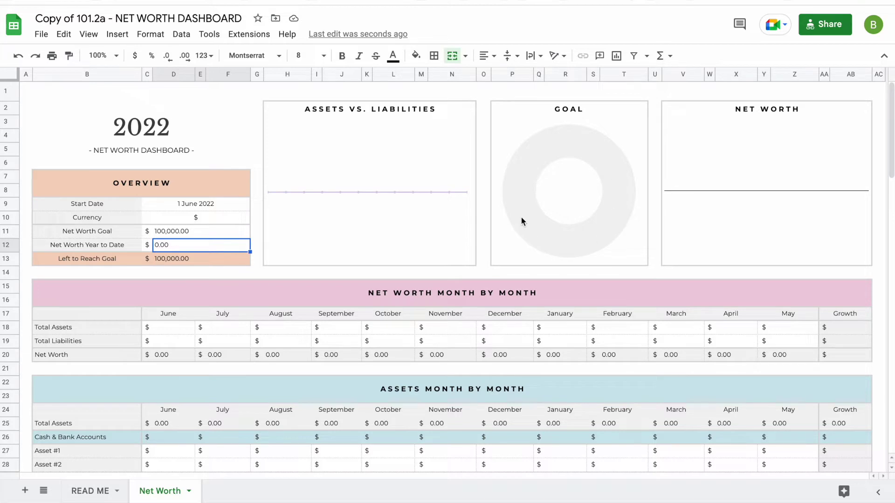
pyautogui.click(192, 261)
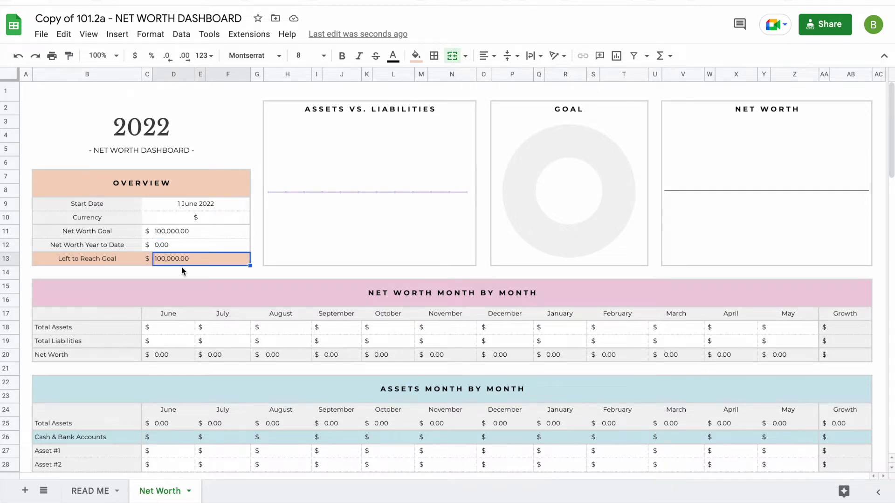
pyautogui.scroll(-3, 180, 267)
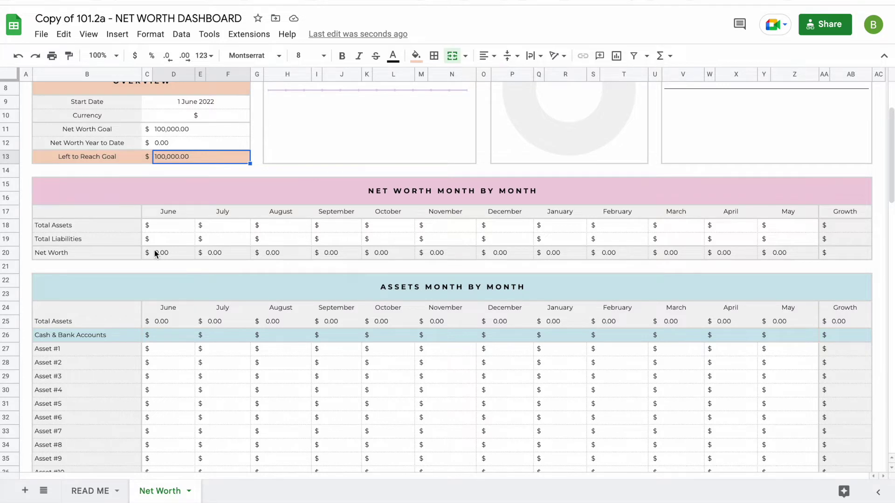
pyautogui.scroll(-1, 116, 329)
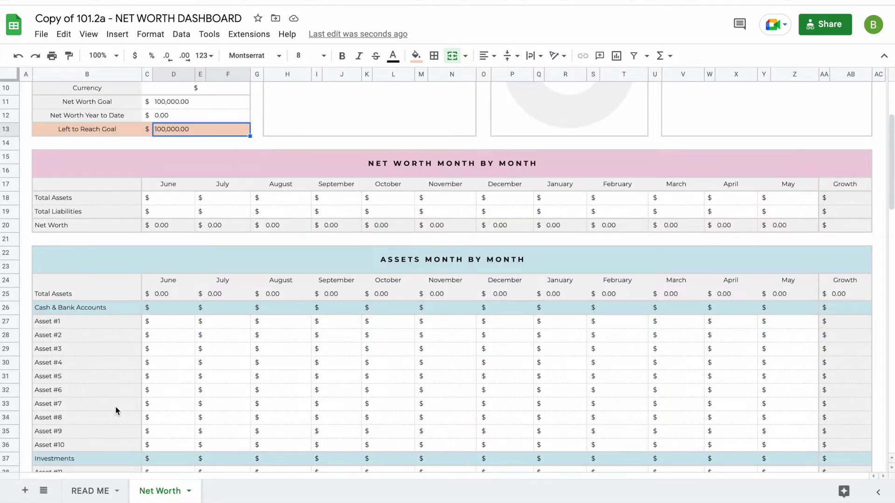
pyautogui.scroll(-1, 116, 356)
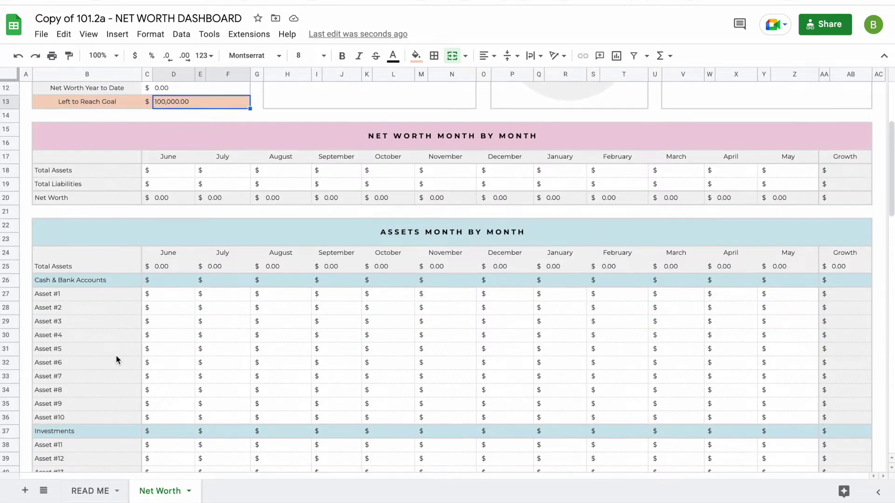
pyautogui.click(110, 279)
pyautogui.scroll(6, 110, 319)
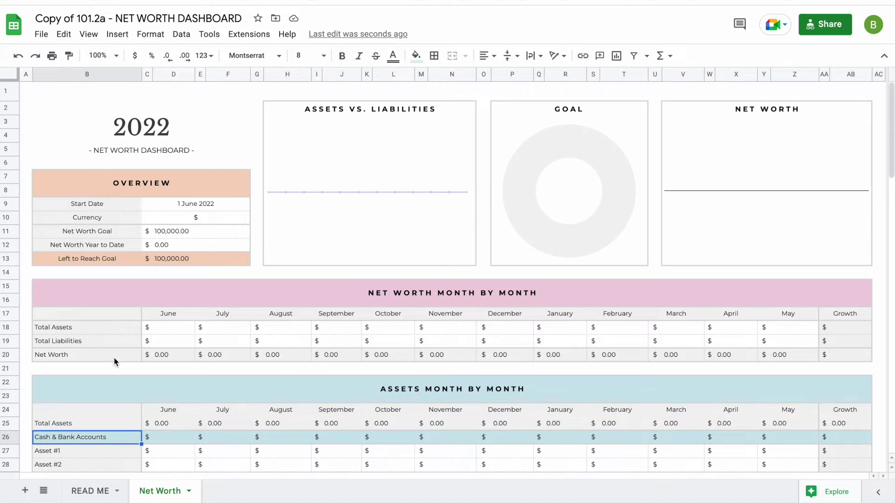
pyautogui.scroll(-4, 114, 357)
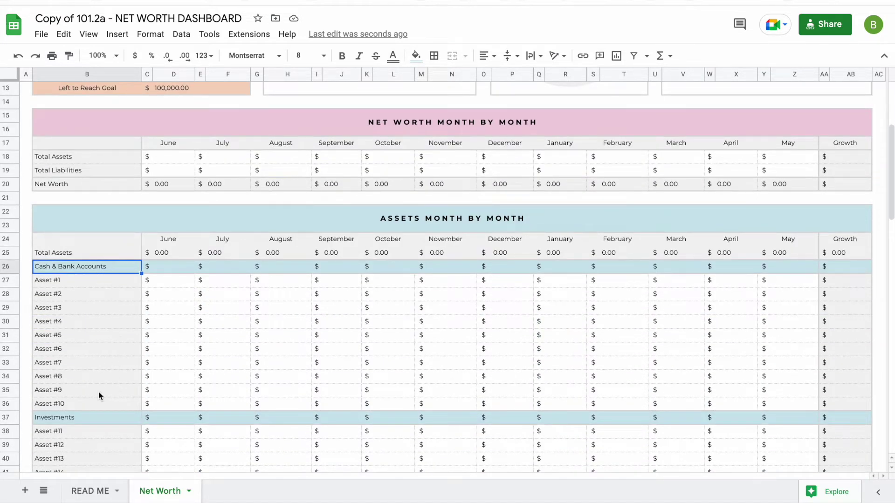
pyautogui.scroll(-5, 99, 393)
pyautogui.click(90, 373)
pyautogui.scroll(-9, 91, 373)
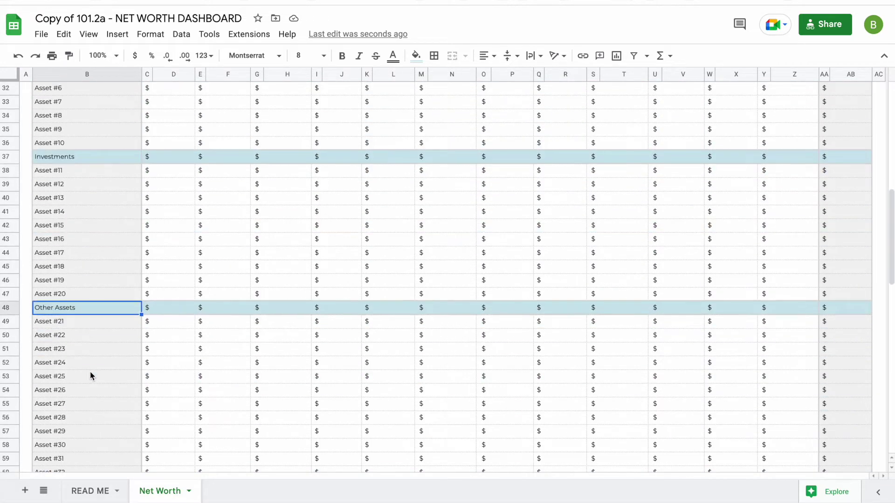
pyautogui.click(88, 311)
pyautogui.scroll(-4, 88, 306)
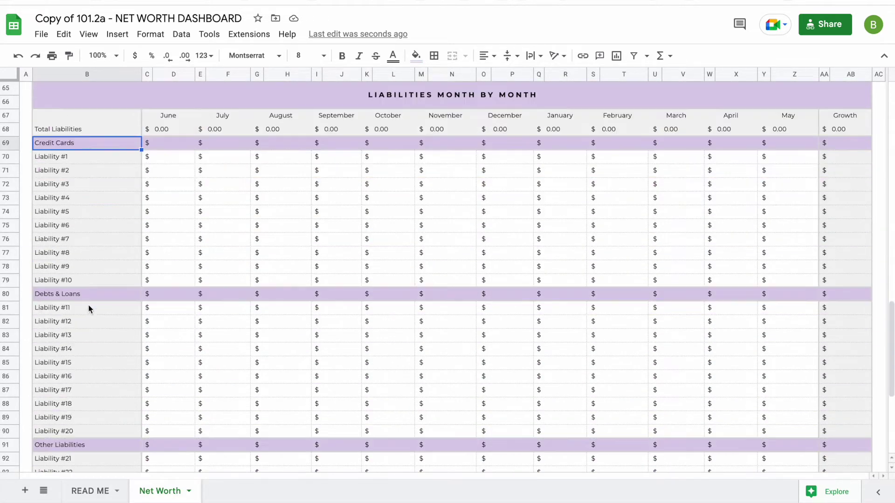
pyautogui.click(91, 296)
pyautogui.click(96, 446)
pyautogui.scroll(17, 110, 294)
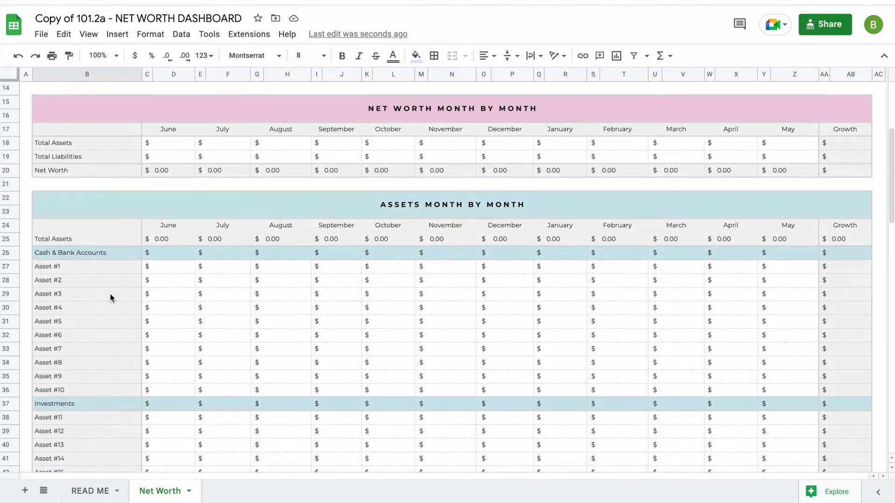
pyautogui.click(94, 254)
# Step: Rename the Cash & Bank Accounts category to Bank Account
pyautogui.doubleClick(94, 254)
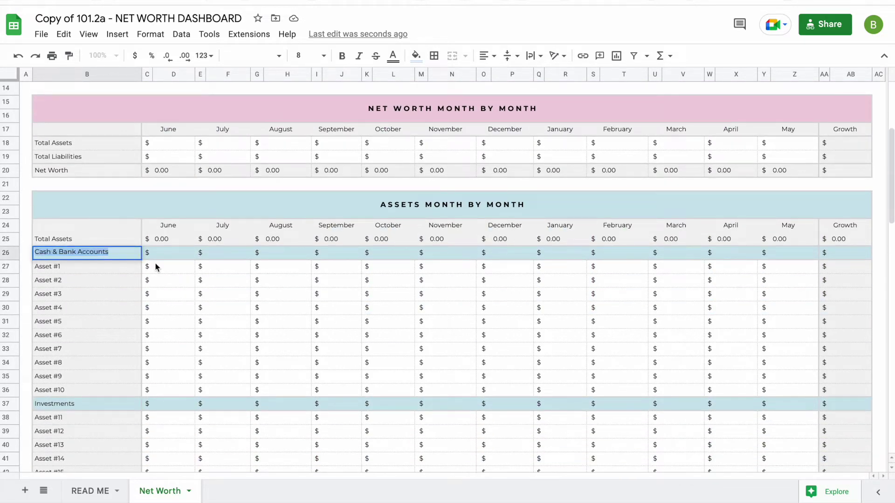
pyautogui.press('BackSpace')
pyautogui.write('Bank')
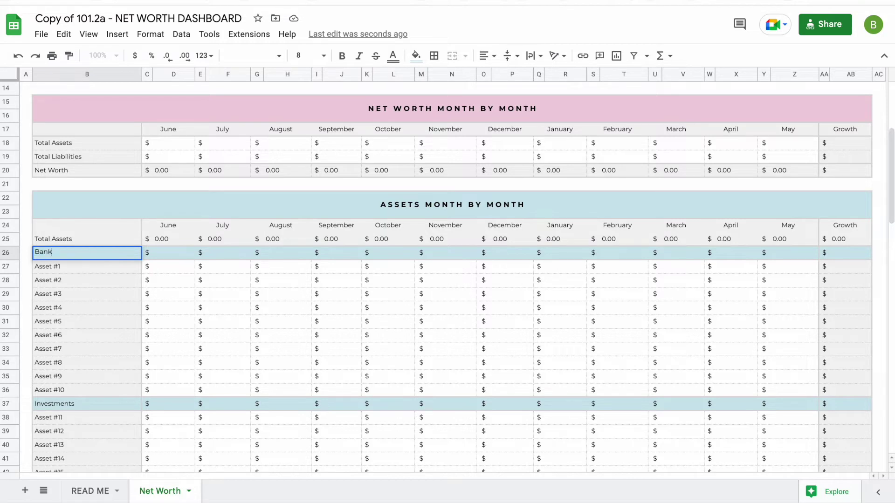
pyautogui.write(' Account')
pyautogui.press('Return')
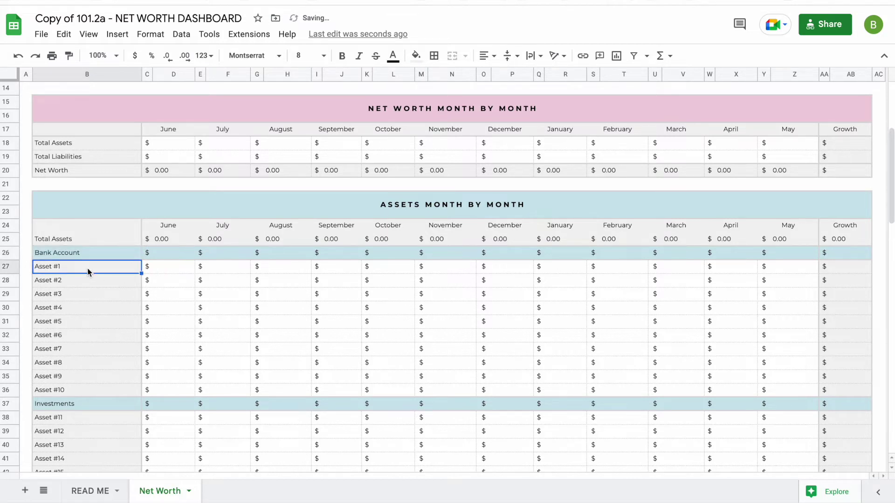
# Step: Replace the Asset #1 and Asset #2 labels with Cash and Savings
pyautogui.doubleClick(51, 266)
pyautogui.hotkey('ctrl', 'a')
pyautogui.press('BackSpace')
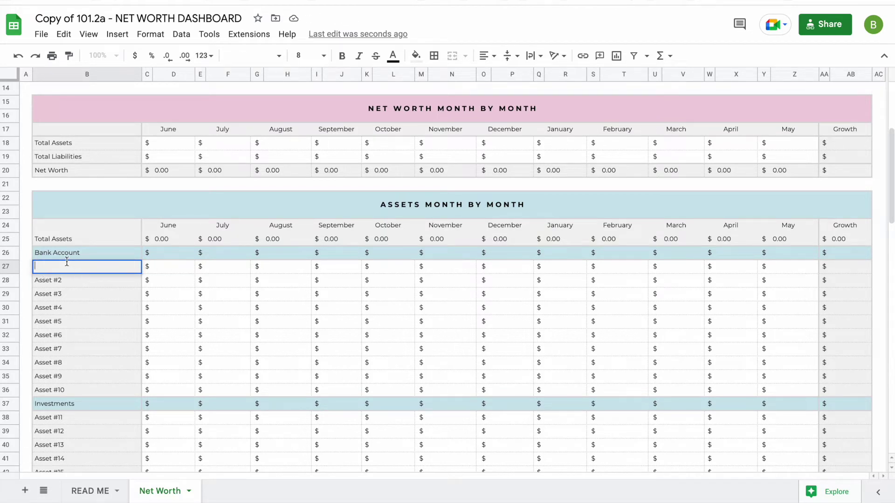
pyautogui.write('Cash')
pyautogui.press('Return')
pyautogui.write('Savings')
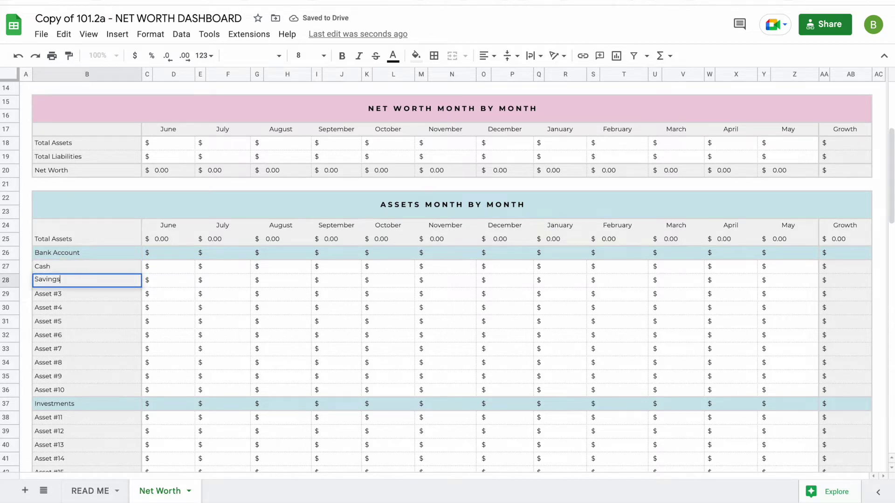
pyautogui.press('Return')
# Step: Replace the Asset #3 and Asset #4 labels with Chequing Account and Shared Bank Account
pyautogui.tripleClick(74, 293)
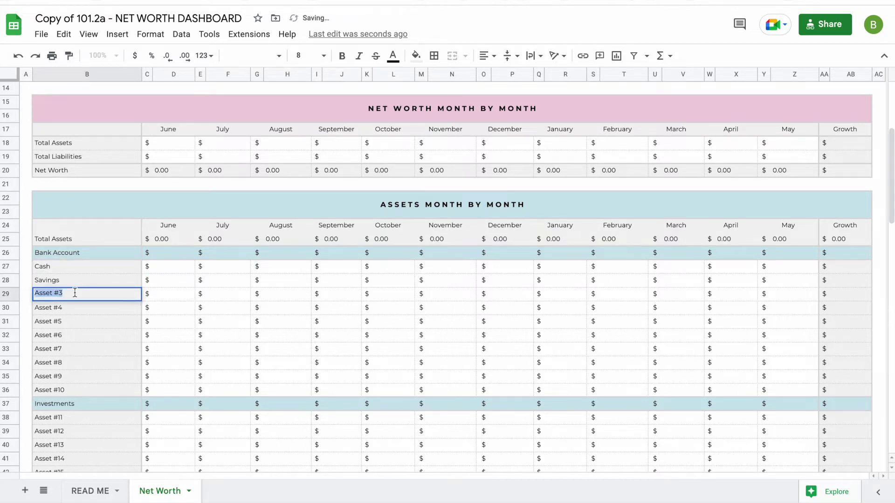
pyautogui.write('Chequing Account')
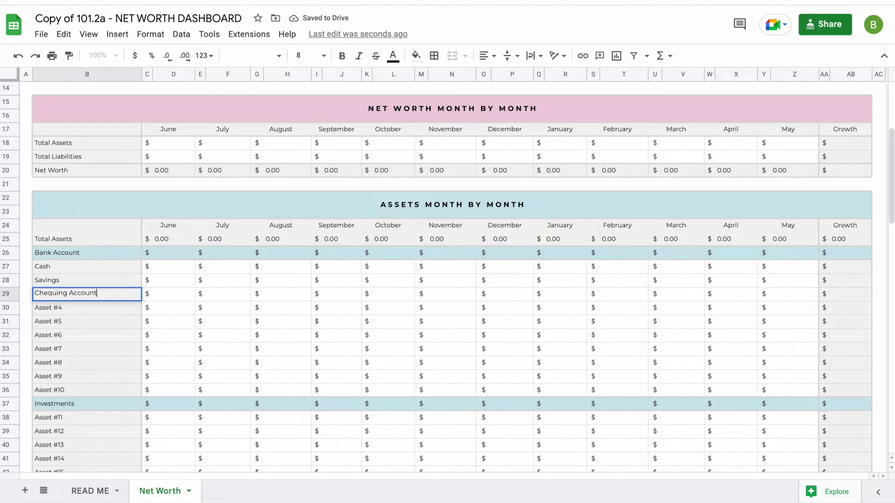
pyautogui.press('Return')
pyautogui.tripleClick(72, 307)
pyautogui.write('Shari')
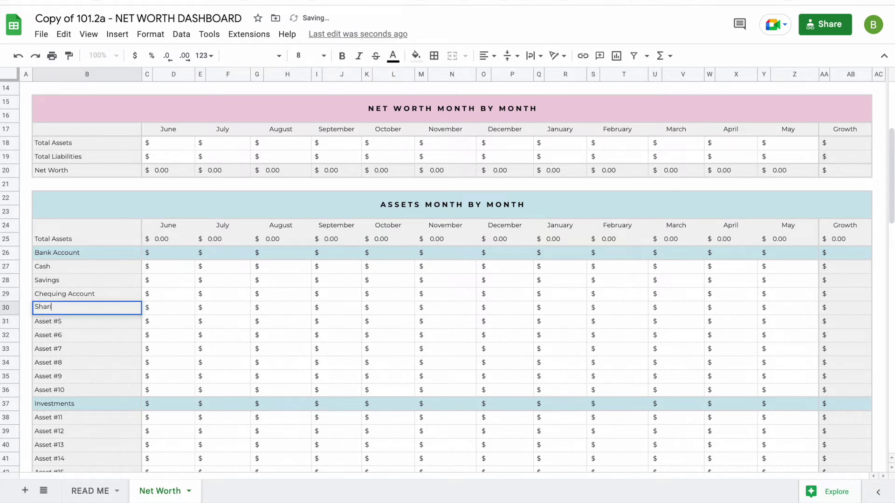
pyautogui.press('BackSpace')
pyautogui.write('ed Bank Account')
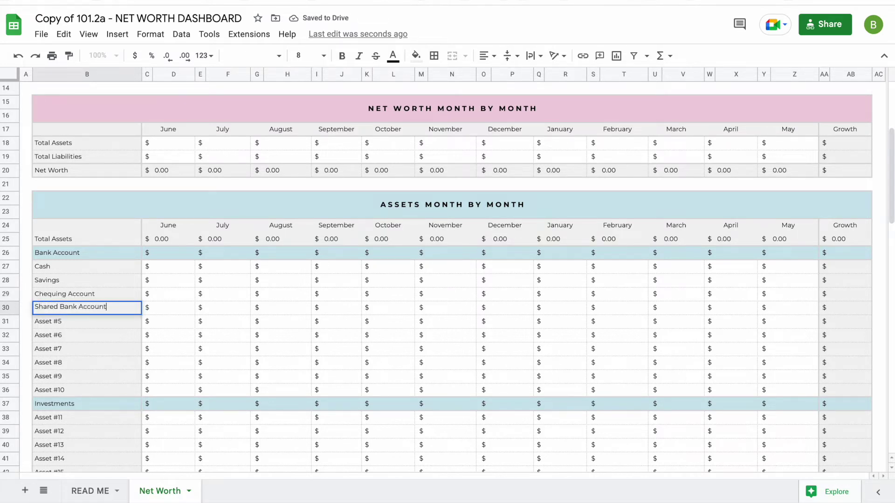
pyautogui.click(71, 321)
pyautogui.hotkey('shift', 'Down')
pyautogui.hotkey('shift', 'Down')
pyautogui.hotkey('shift', 'Down')
pyautogui.hotkey('shift', 'Down')
pyautogui.hotkey('shift', 'Down')
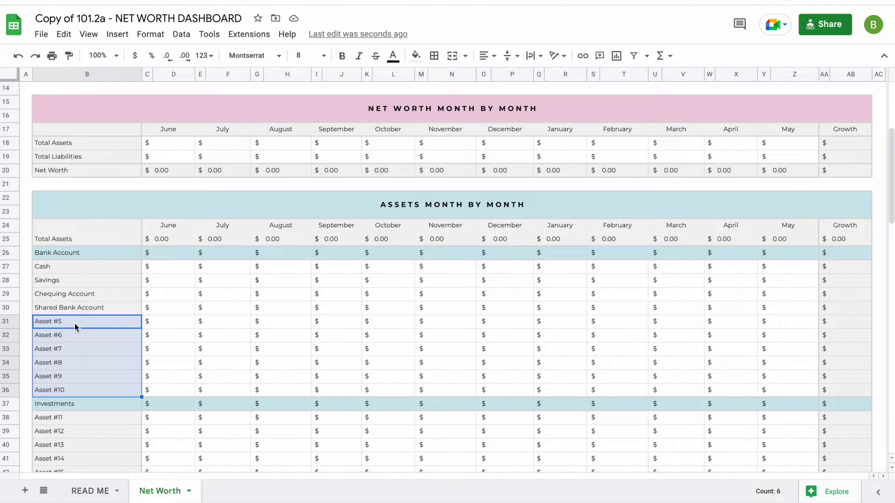
# Step: Delete the six placeholder labels Asset #5 through Asset #10 in B31:B36
pyautogui.click(75, 323)
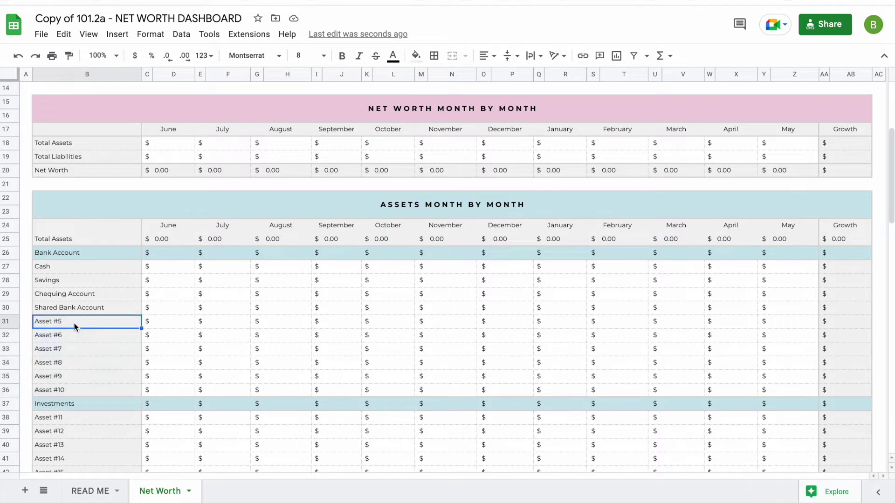
pyautogui.keyDown('shift'); pyautogui.click(75, 389); pyautogui.keyUp('shift')
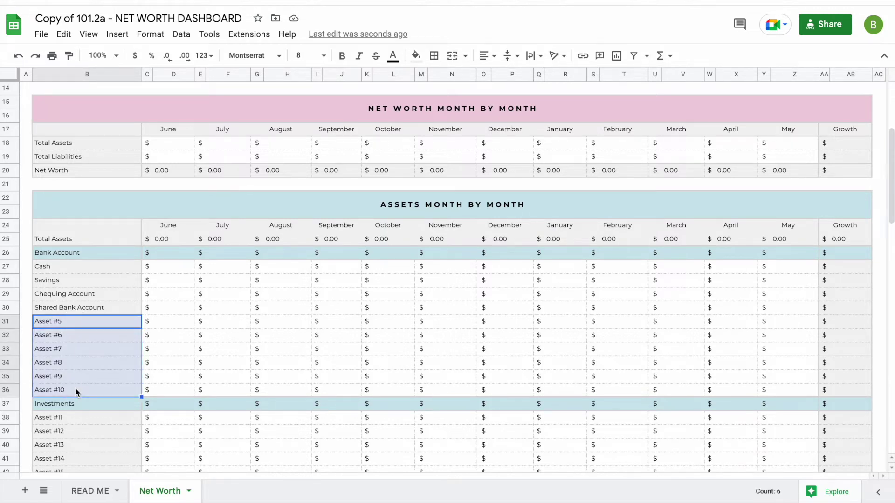
pyautogui.press('Delete')
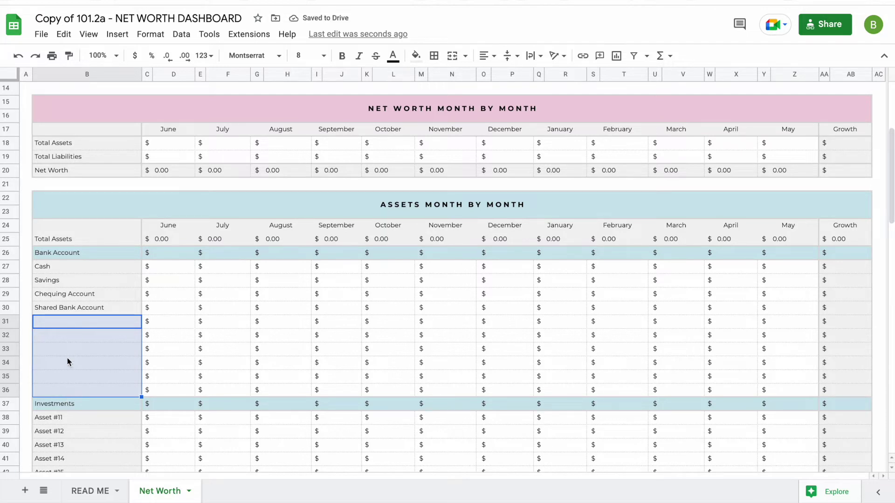
pyautogui.click(93, 272)
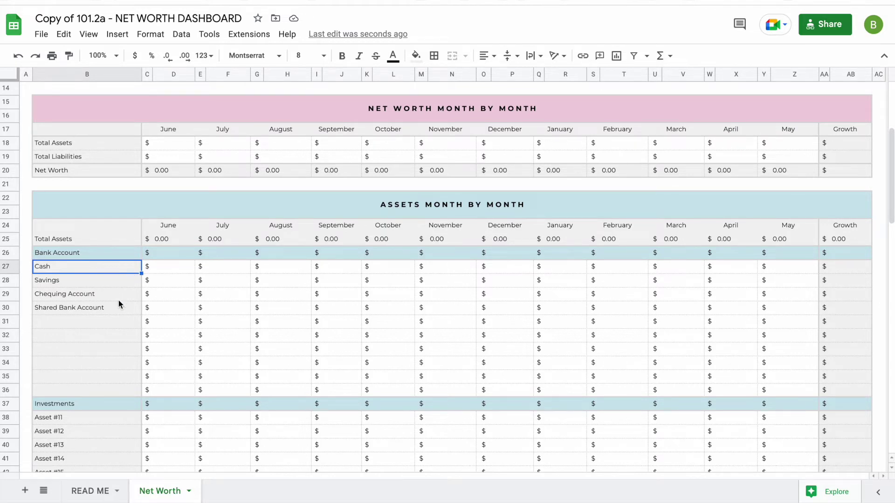
pyautogui.scroll(3, 119, 304)
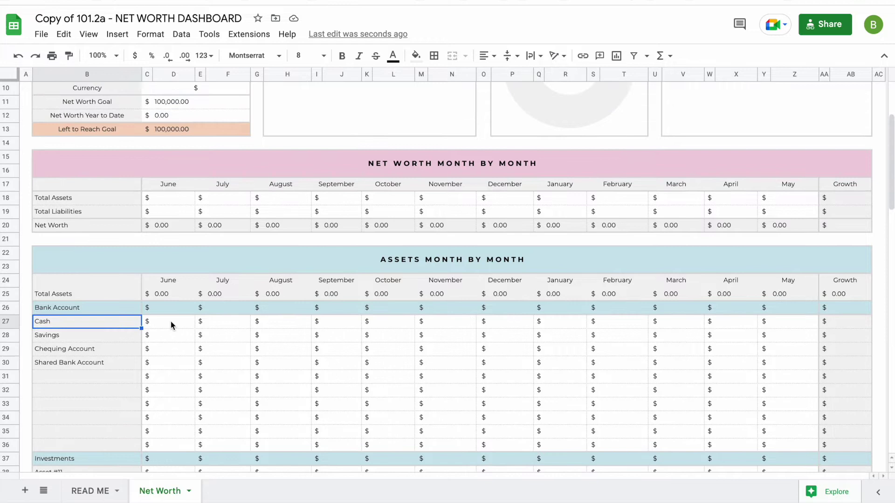
# Step: Enter June amounts 500, 1,500, 2,500 and 3,500 for the four bank rows
pyautogui.click(171, 321)
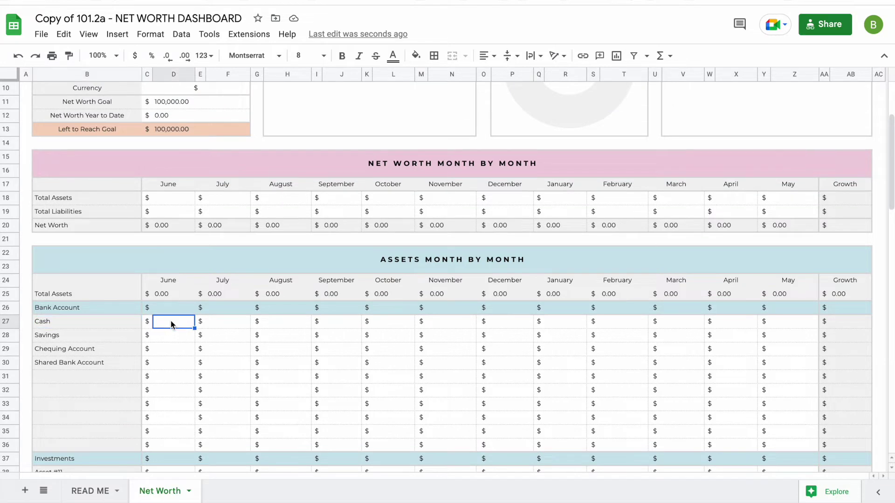
pyautogui.write('500')
pyautogui.press('Return')
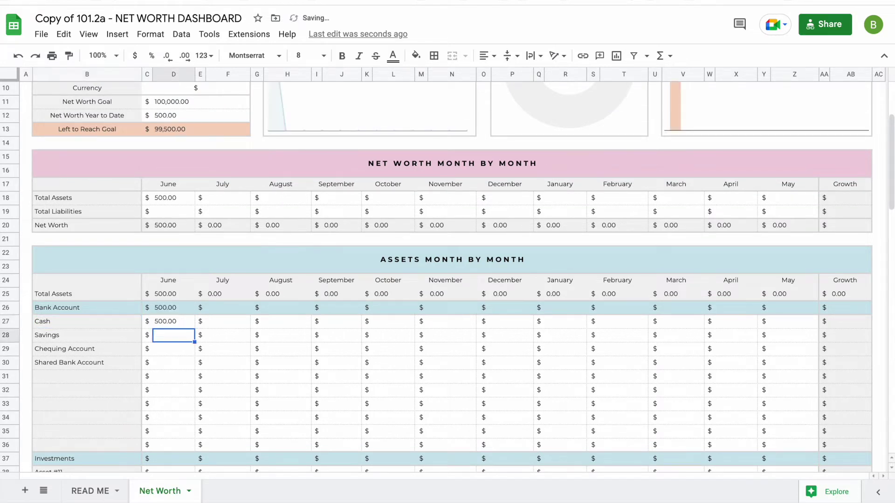
pyautogui.write('1500')
pyautogui.press('Return')
pyautogui.write('2500')
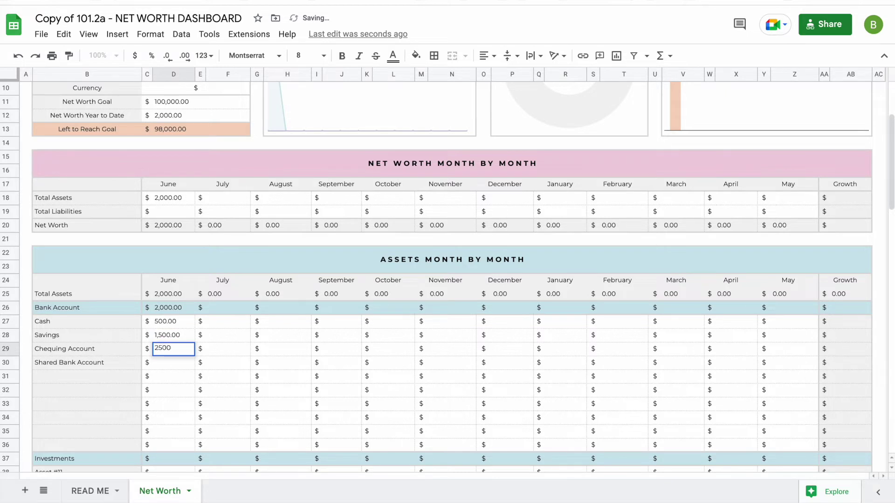
pyautogui.press('Return')
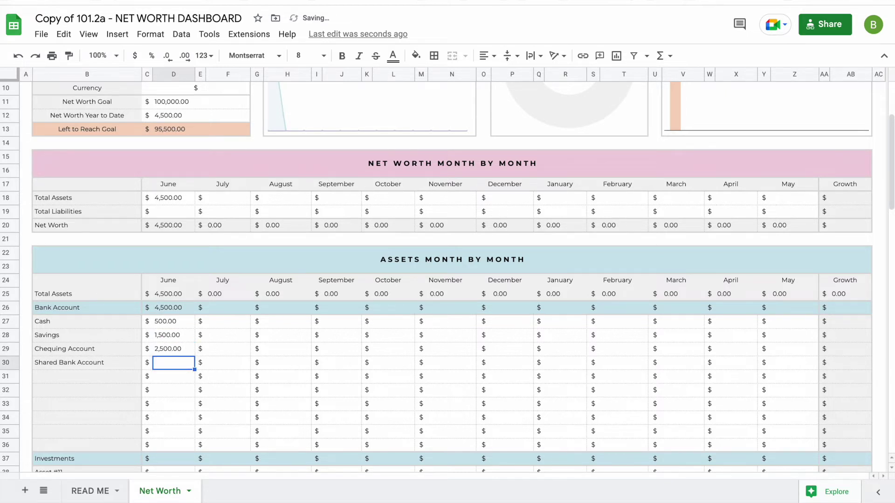
pyautogui.write('3500')
pyautogui.press('Return')
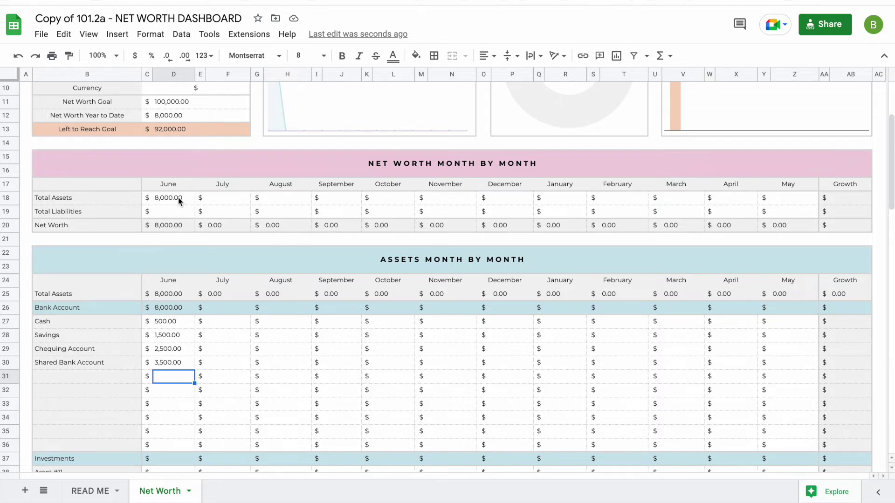
pyautogui.click(222, 324)
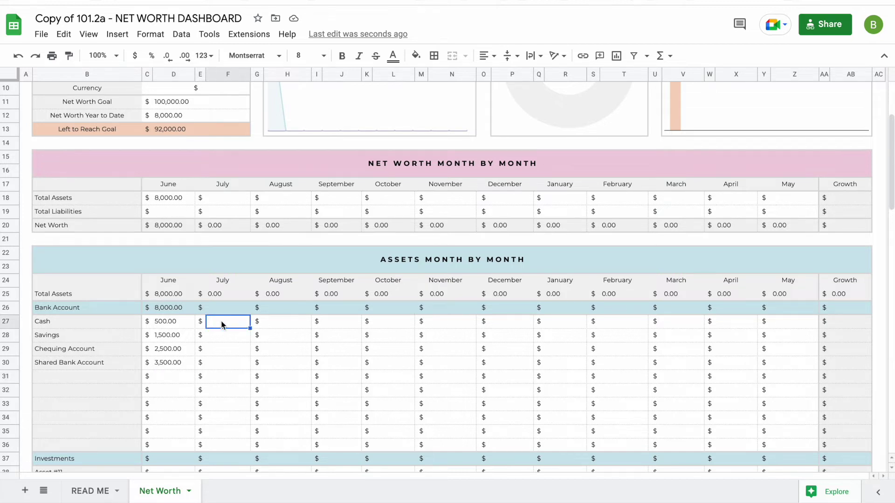
# Step: Enter July amounts 1,000, 2,000, 2,000 and 4,000 for the four bank rows
pyautogui.write('1000')
pyautogui.press('Return')
pyautogui.write('2000')
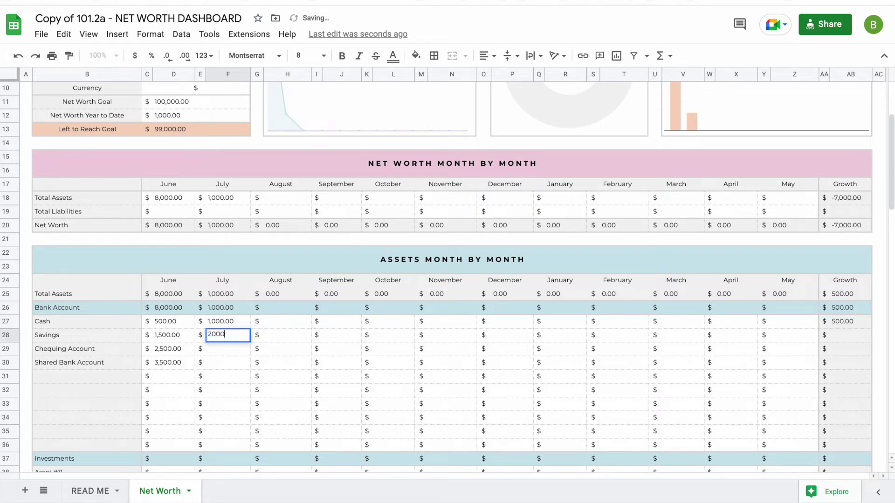
pyautogui.press('Return')
pyautogui.write('2000')
pyautogui.press('Return')
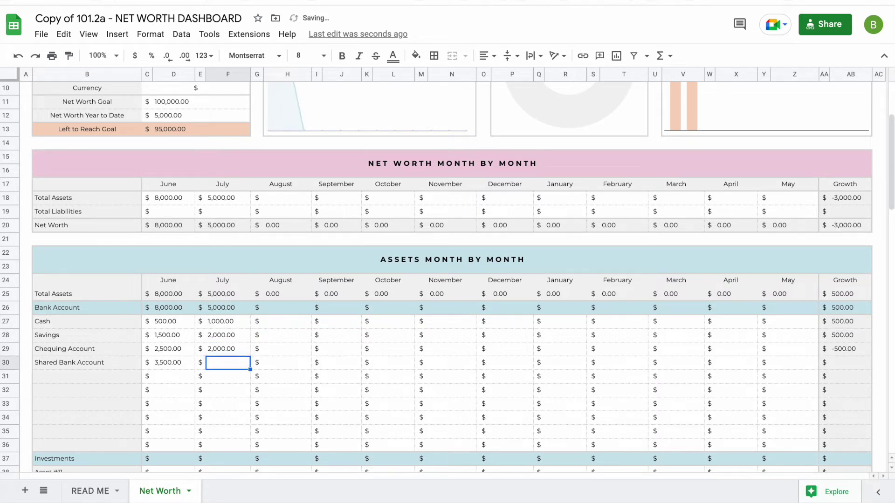
pyautogui.write('4000')
pyautogui.press('Return')
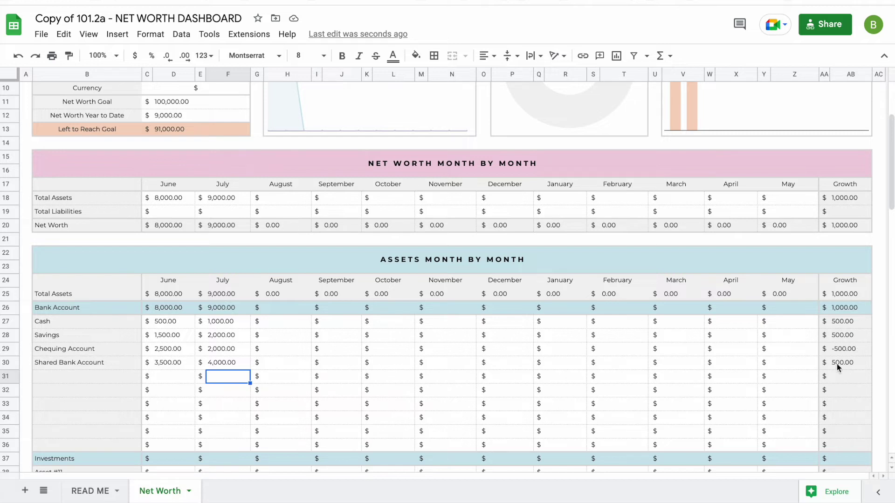
pyautogui.click(301, 325)
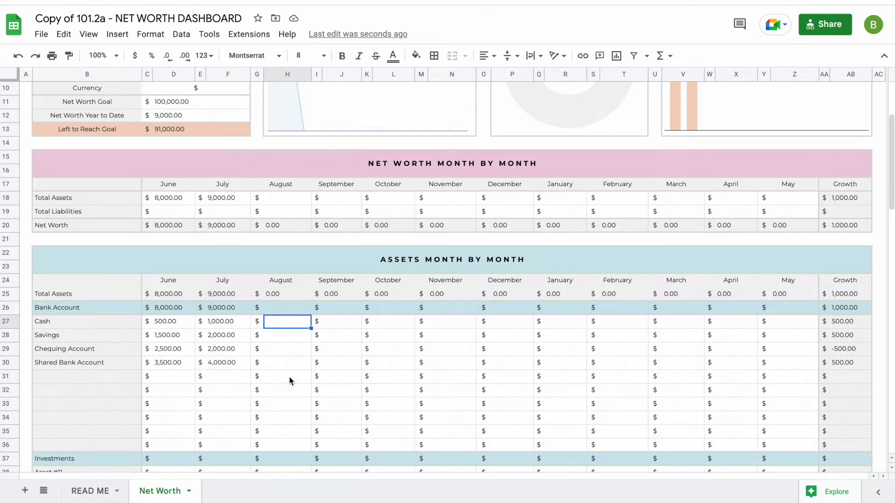
pyautogui.scroll(-3, 290, 381)
pyautogui.click(78, 324)
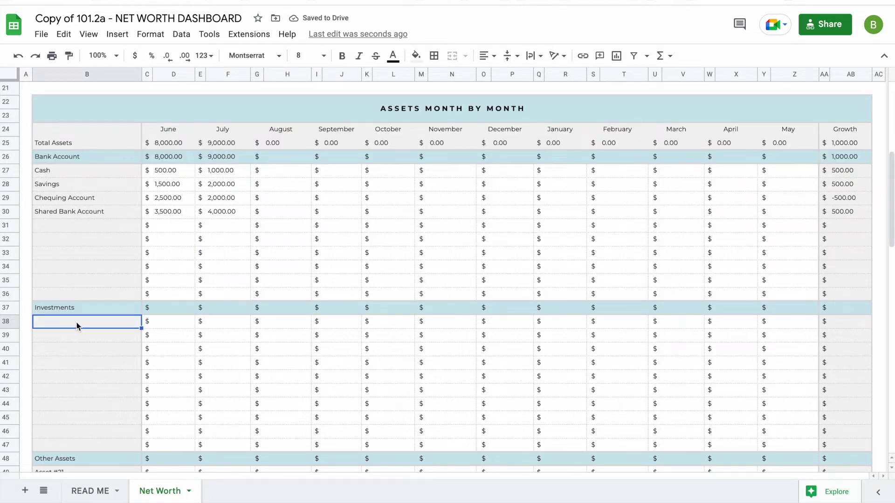
# Step: Type Investment Account, Crypto and Vanguard Account into B38:B40
pyautogui.write('Investment')
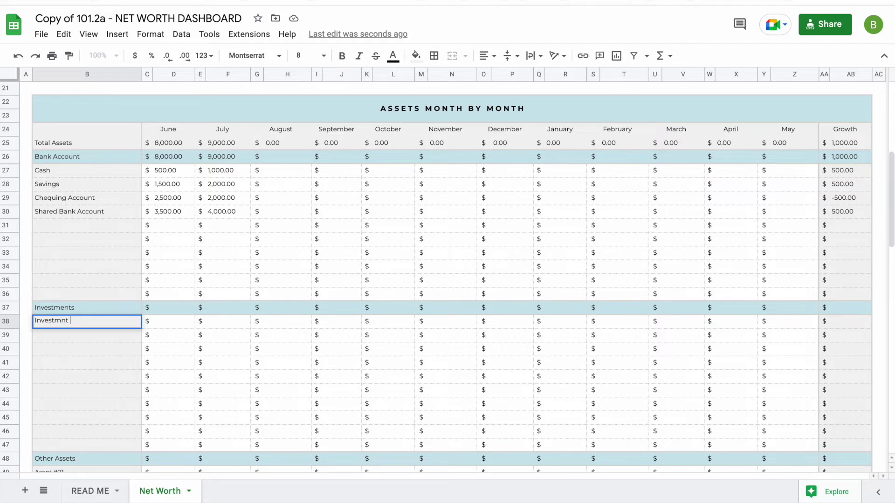
pyautogui.press('BackSpace')
pyautogui.press('BackSpace')
pyautogui.press('BackSpace')
pyautogui.write('ent Acco')
pyautogui.press('Return')
pyautogui.write('Crypto')
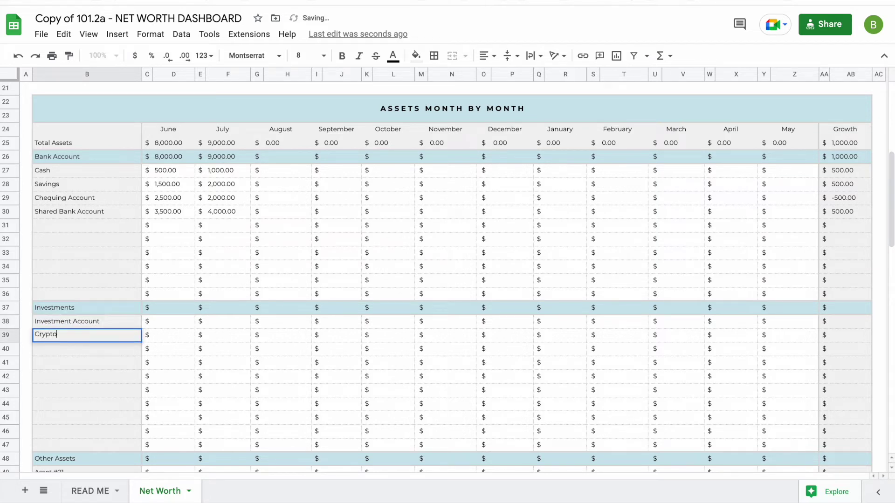
pyautogui.press('Return')
pyautogui.write('Vanguard Ac')
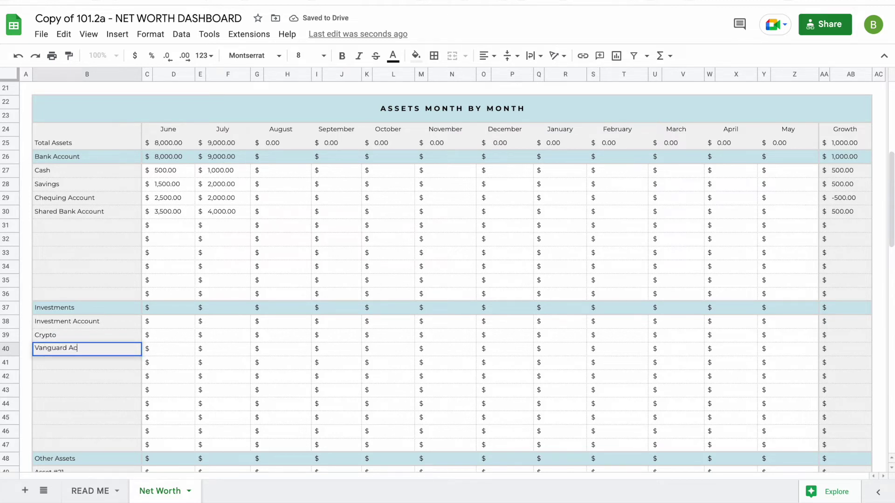
pyautogui.write('count')
pyautogui.press('Return')
pyautogui.click(164, 321)
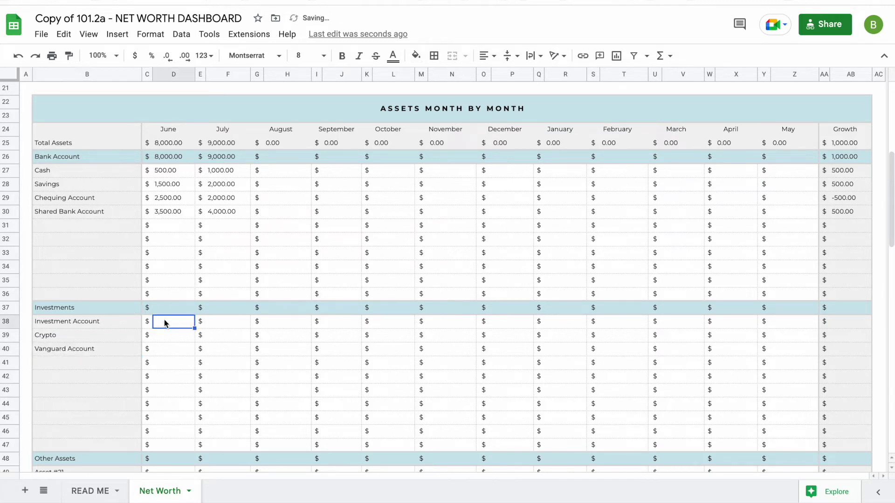
# Step: Enter June investment values 10,000, 2,000 and 1,000 in D38:D40
pyautogui.write('10000')
pyautogui.press('Return')
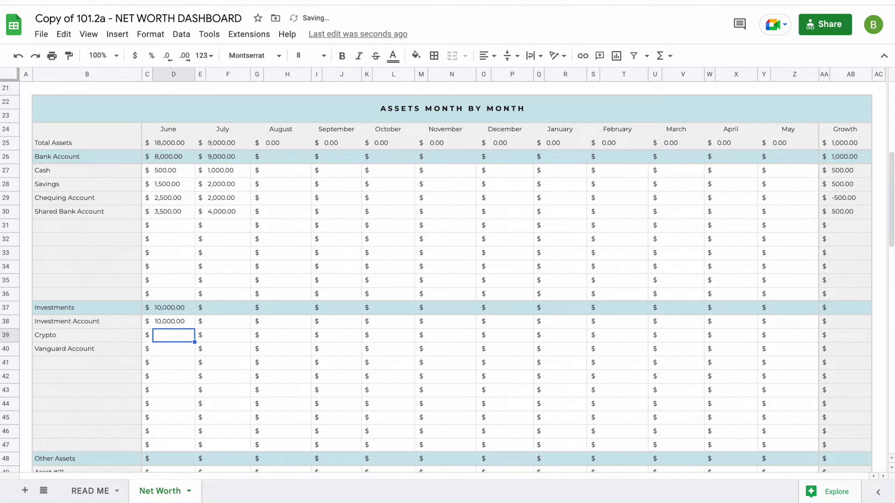
pyautogui.write('2000')
pyautogui.press('Return')
pyautogui.write('1000')
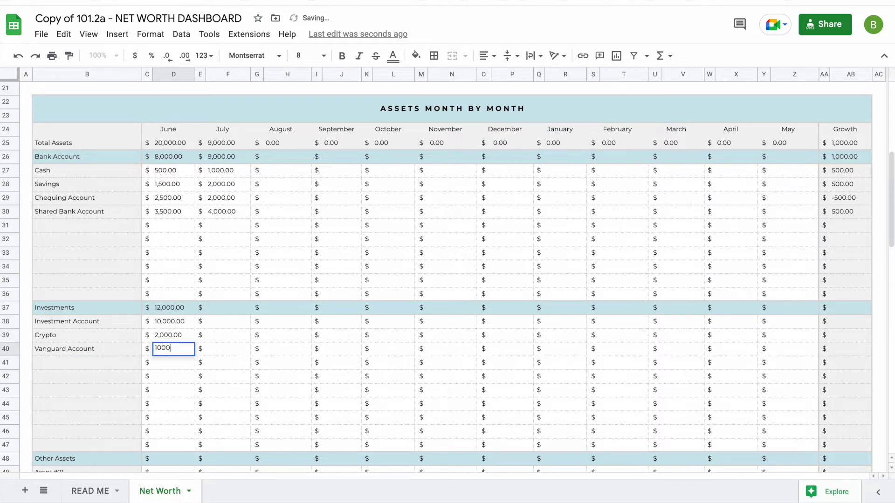
pyautogui.press('Return')
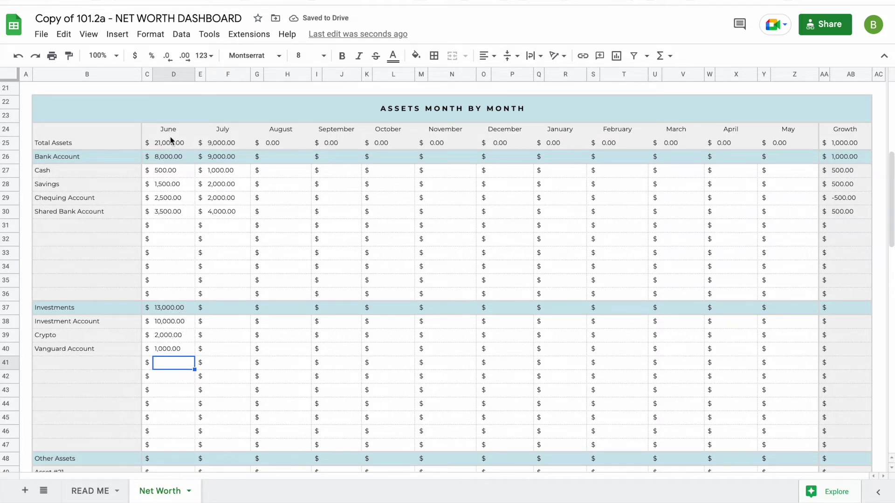
# Step: Enter July investment values 11,000, 2,500 and 1,500 in F38:F40
pyautogui.click(231, 324)
pyautogui.write('1')
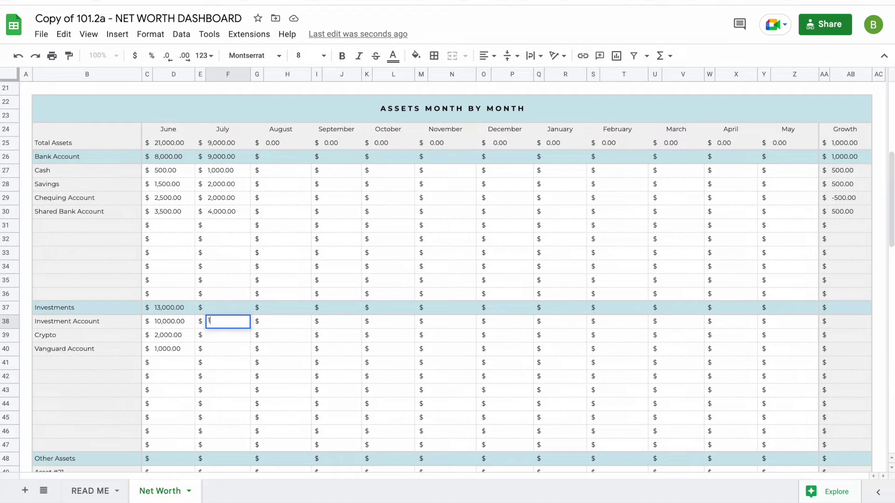
pyautogui.write('1,0000')
pyautogui.press('Return')
pyautogui.write('2500')
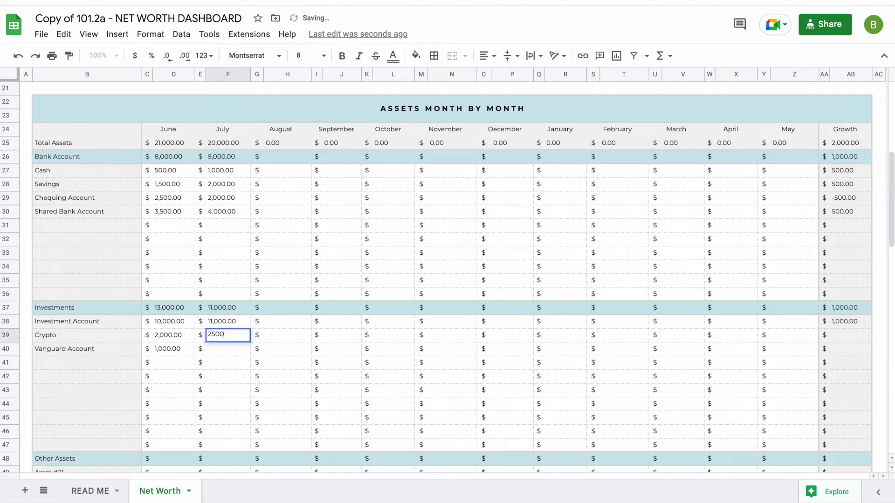
pyautogui.press('Return')
pyautogui.write('1500')
pyautogui.press('Return')
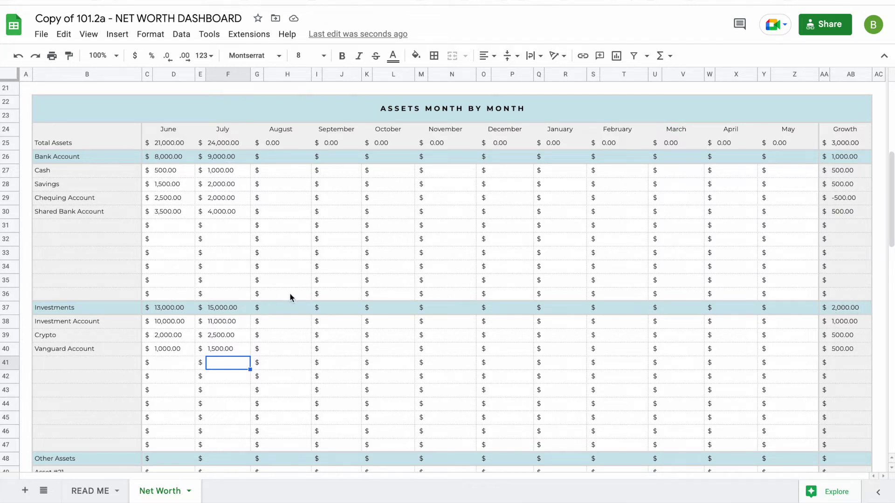
pyautogui.scroll(3, 837, 142)
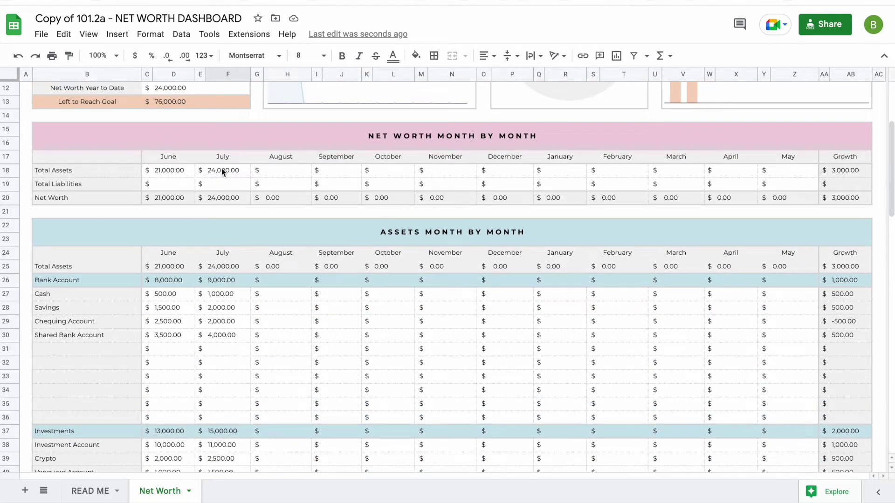
pyautogui.scroll(3, 222, 170)
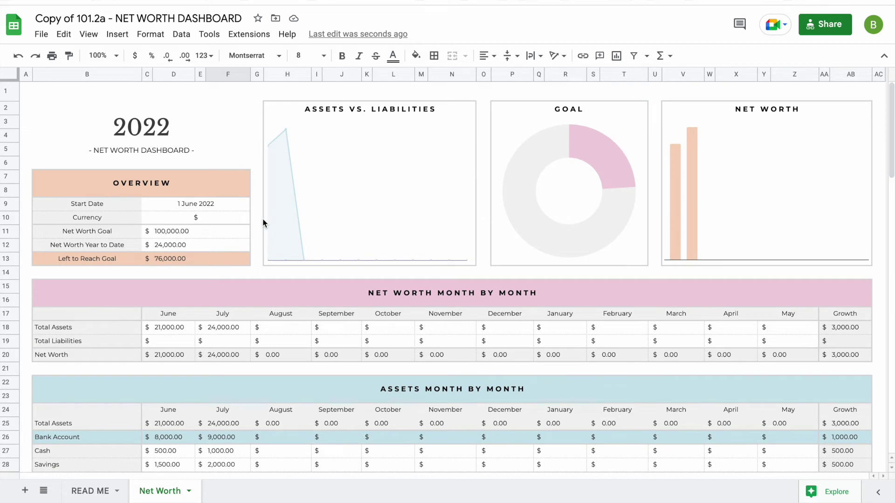
pyautogui.click(165, 259)
pyautogui.click(583, 145)
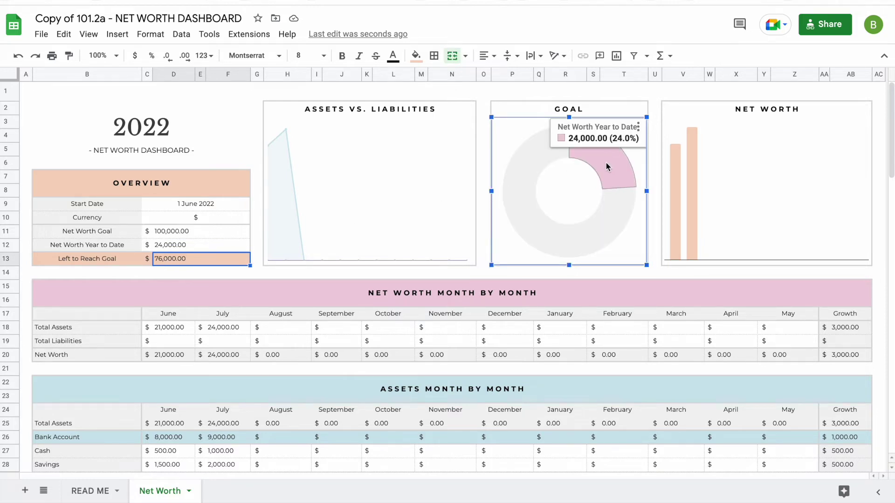
pyautogui.scroll(-2, 322, 316)
pyautogui.scroll(-11, 106, 377)
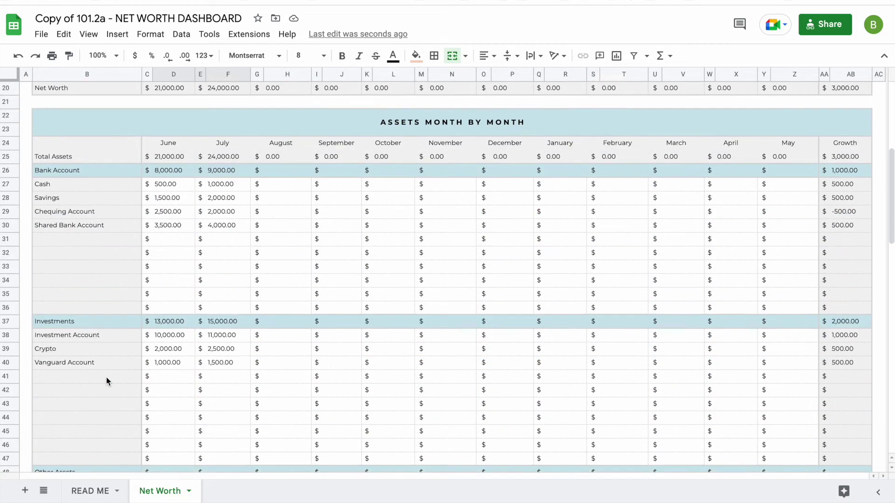
# Step: Clear the credit card placeholder labels and name the rows Credit Card #1 and Credit Card #2
pyautogui.scroll(-6, 92, 263)
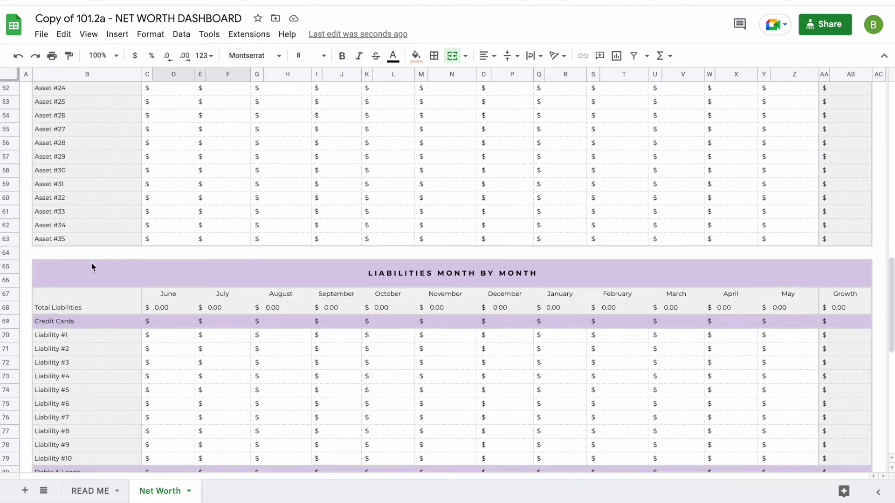
pyautogui.click(85, 254)
pyautogui.keyDown('shift'); pyautogui.click(93, 377); pyautogui.keyUp('shift')
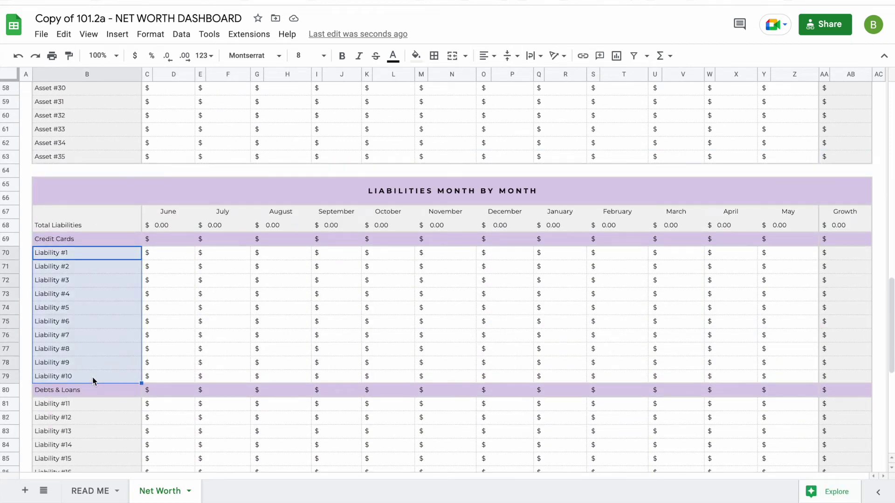
pyautogui.press('Delete')
pyautogui.click(59, 258)
pyautogui.write('Cr')
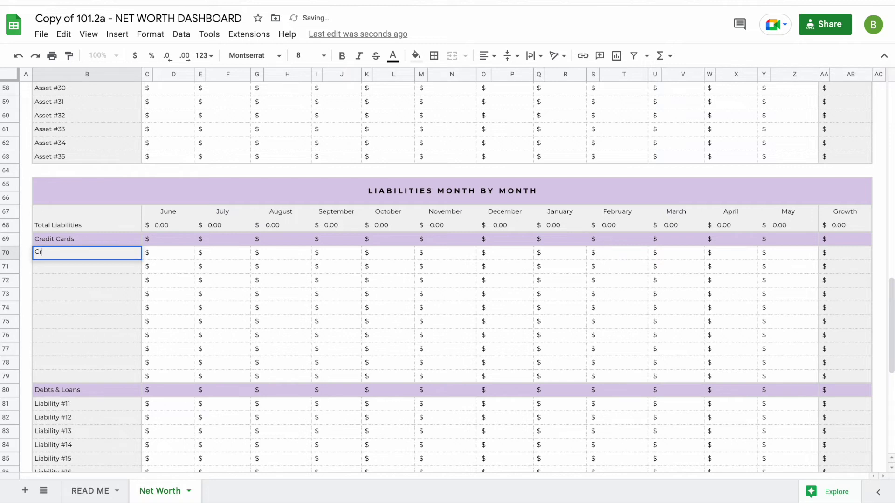
pyautogui.write('edit Card #1')
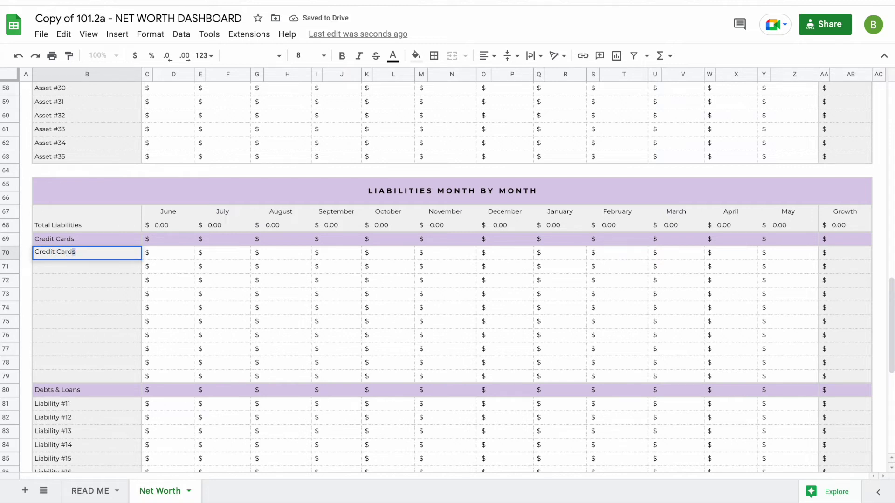
pyautogui.press('Return')
pyautogui.write('Credit Card #1')
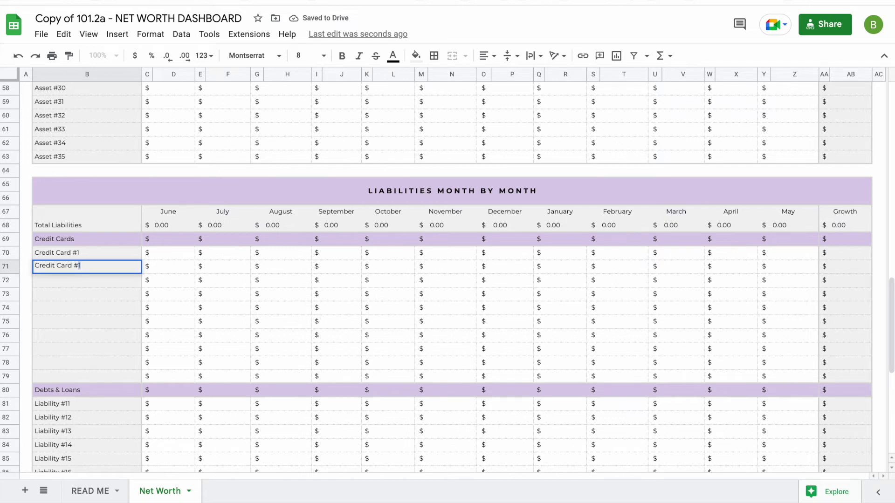
pyautogui.press('BackSpace')
pyautogui.write('2')
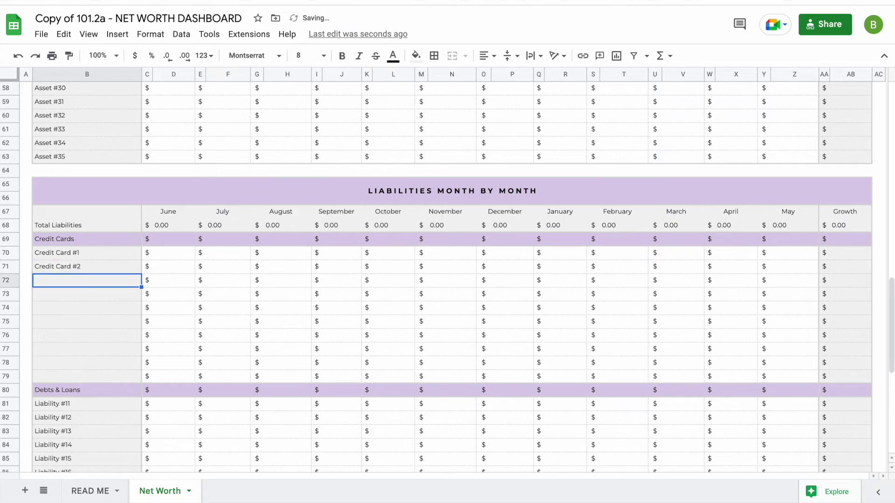
pyautogui.press('Return')
# Step: Clear the ten Debts & Loans placeholder labels and add Student Loan in B81
pyautogui.scroll(-4, 220, 426)
pyautogui.click(88, 229)
pyautogui.keyDown('shift'); pyautogui.click(86, 354); pyautogui.keyUp('shift')
pyautogui.press('Delete')
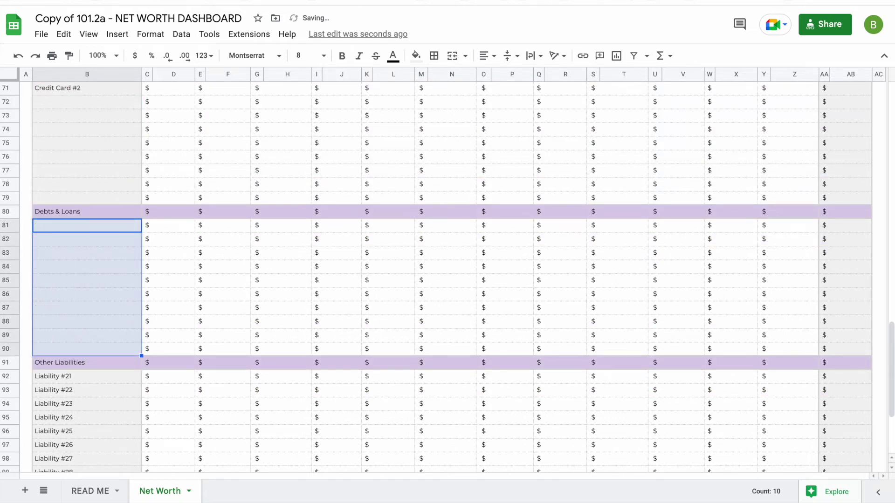
pyautogui.click(74, 227)
pyautogui.write('Student Loan')
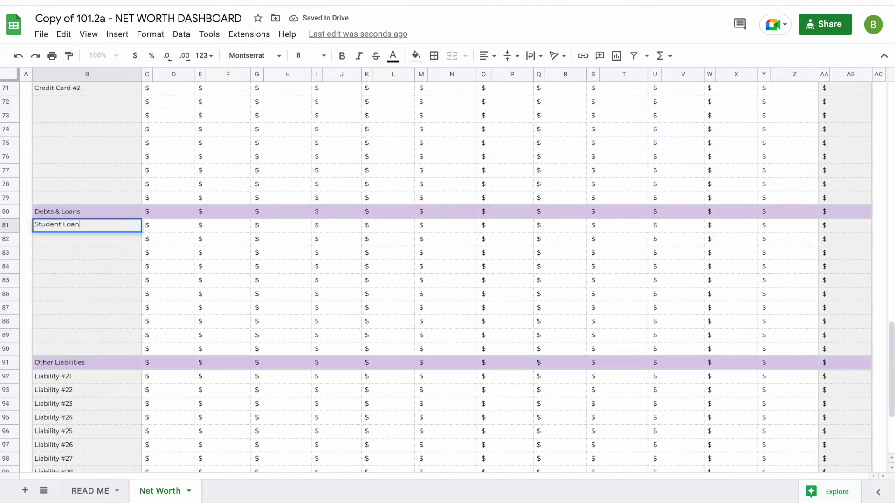
pyautogui.press('Return')
pyautogui.scroll(4, 138, 238)
# Step: Enter June liabilities: Credit Card #1 5,000, Credit Card #2 1,500, Student Loan 3,000
pyautogui.click(186, 241)
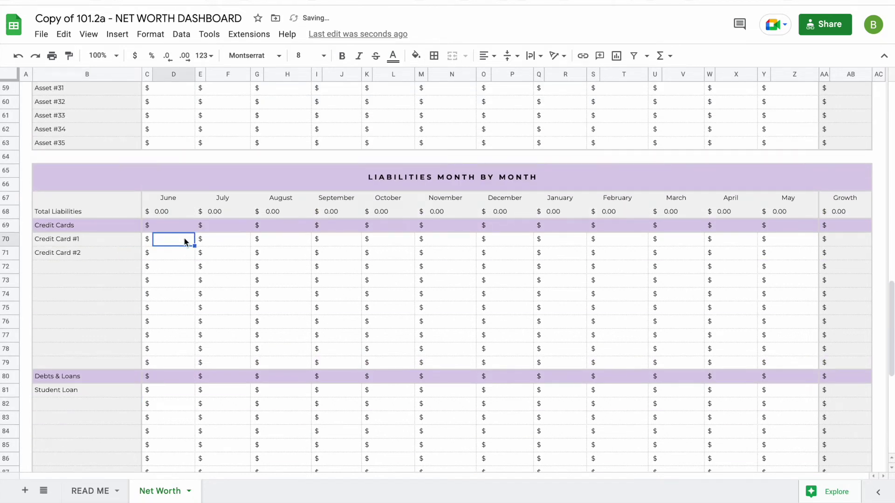
pyautogui.write('5000')
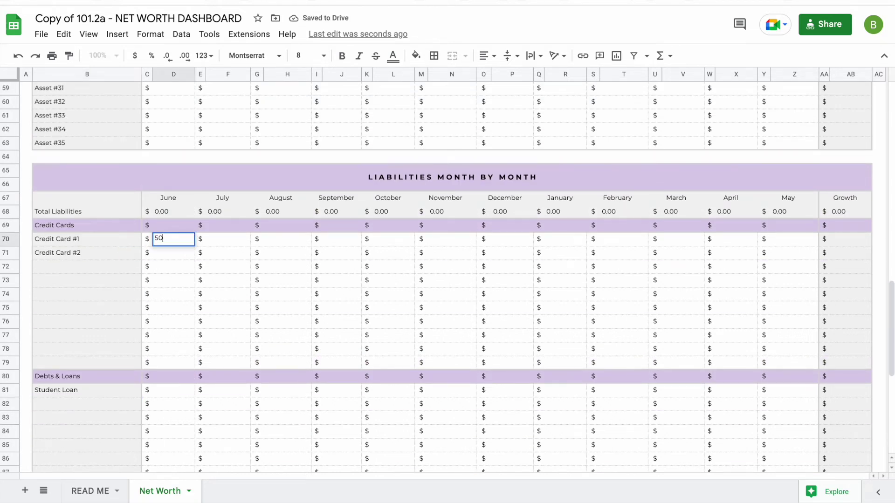
pyautogui.press('Return')
pyautogui.write('1500')
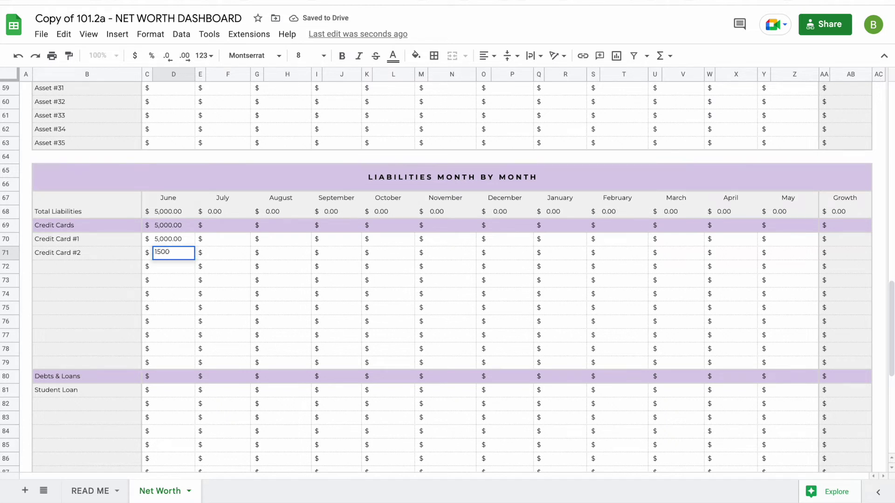
pyautogui.press('Return')
pyautogui.click(178, 390)
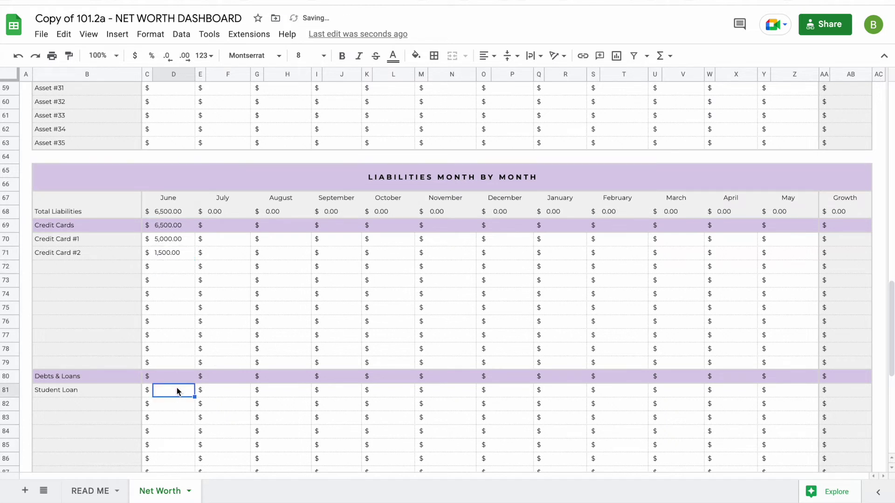
pyautogui.write('3000')
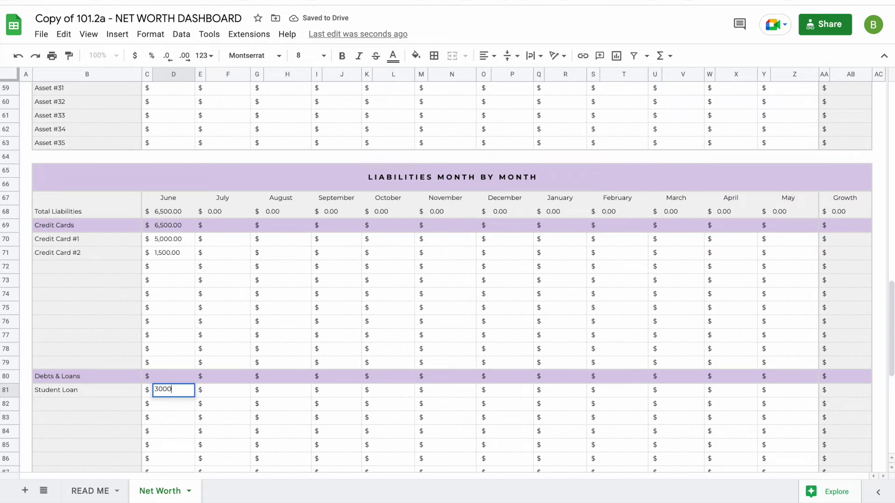
pyautogui.press('Return')
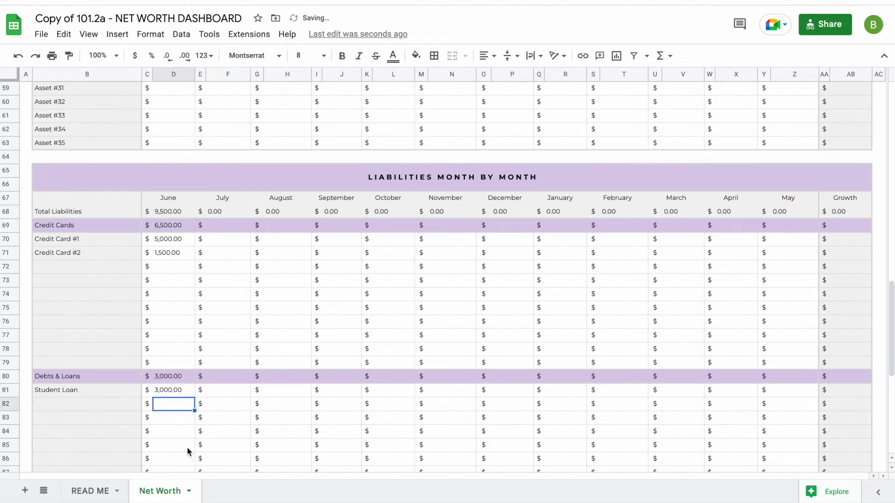
# Step: Enter July liabilities: Student Loan 2,800, Credit Card #1 4,750, Credit Card #2 1,250
pyautogui.click(231, 391)
pyautogui.write('2800')
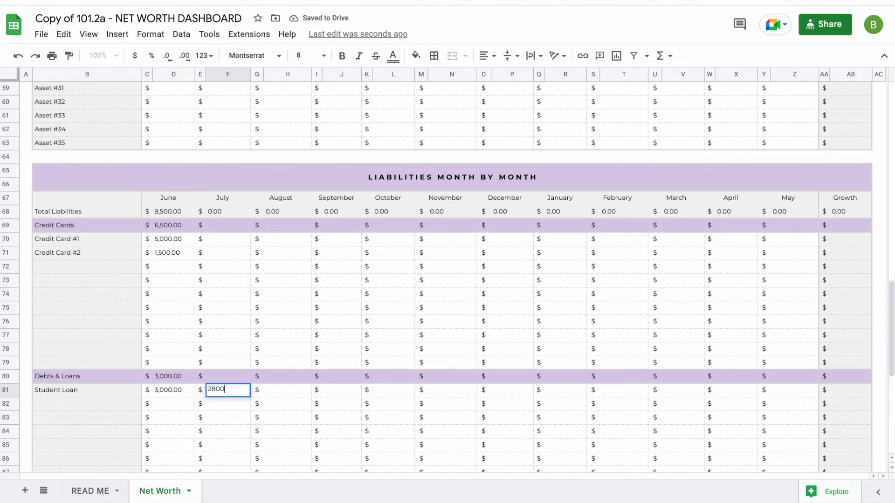
pyautogui.press('Return')
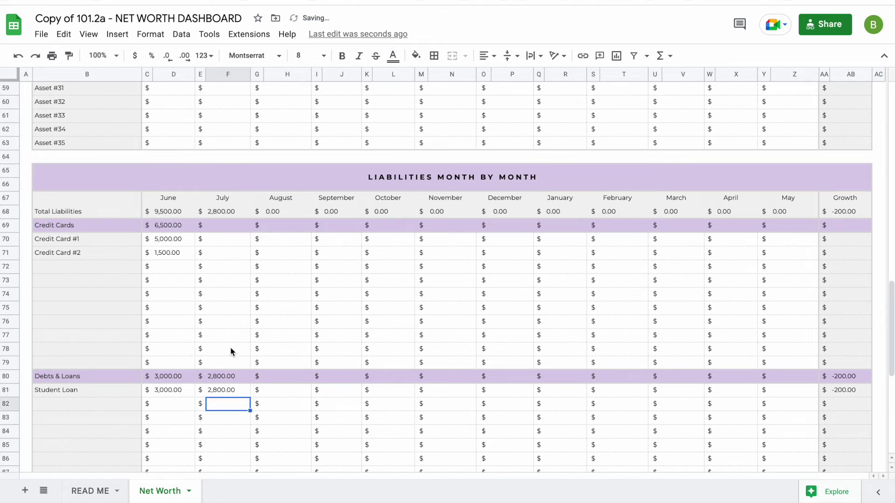
pyautogui.click(222, 241)
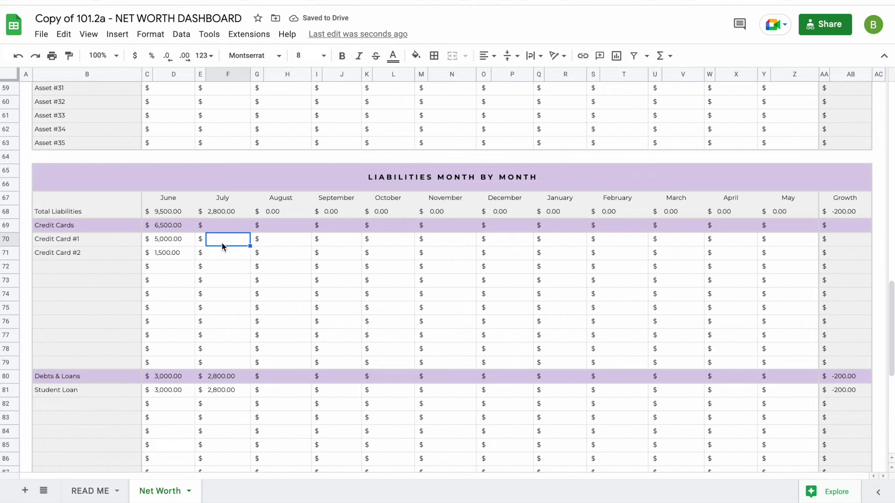
pyautogui.write('4750')
pyautogui.press('Return')
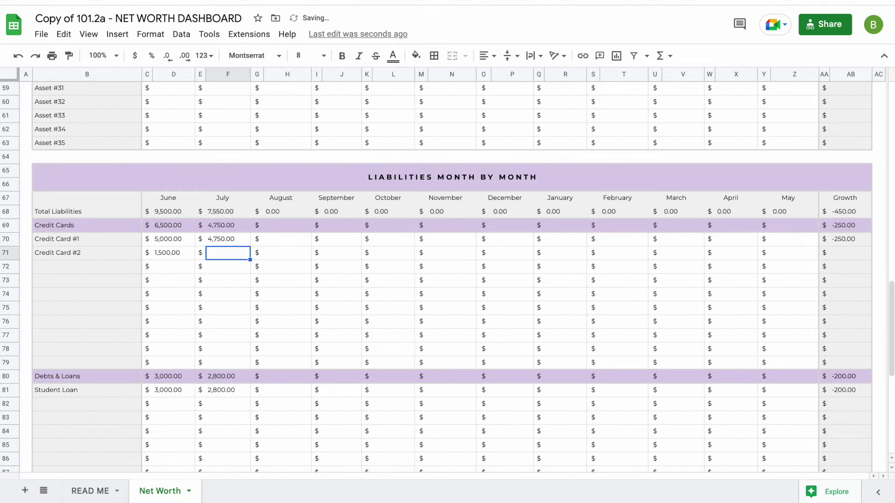
pyautogui.write('1250')
pyautogui.press('Return')
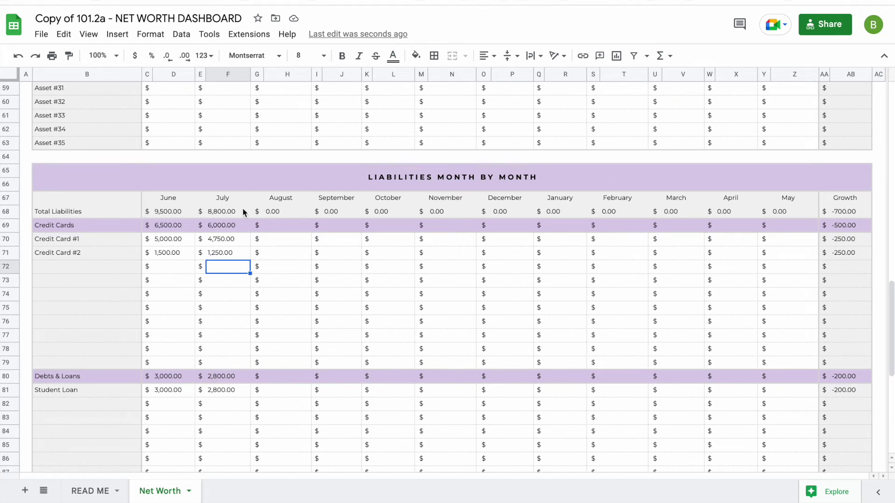
# Step: Check the net worth totals: 11,500.00 for June and 15,200.00 for July
pyautogui.scroll(3, 243, 209)
pyautogui.scroll(14, 242, 208)
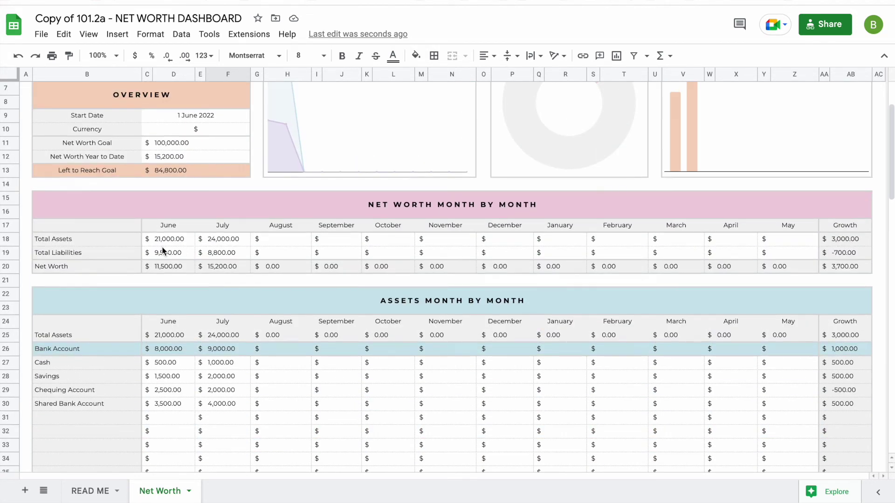
pyautogui.scroll(1, 160, 289)
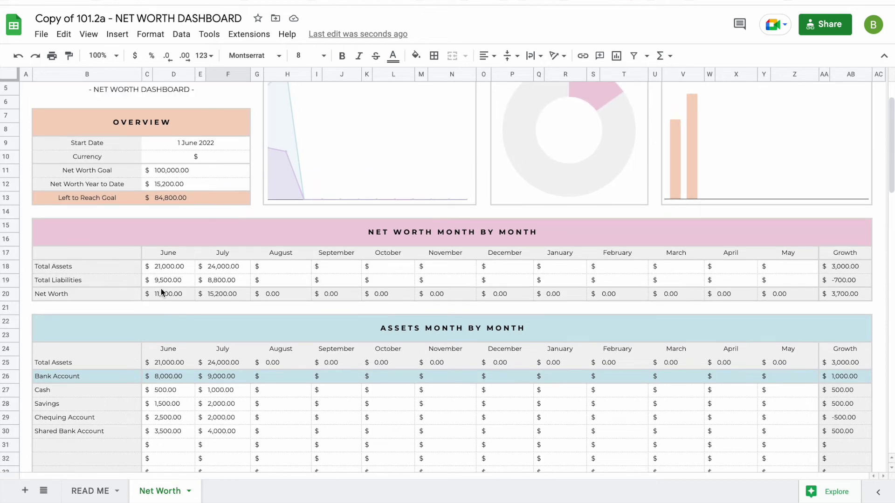
pyautogui.click(164, 296)
pyautogui.click(227, 293)
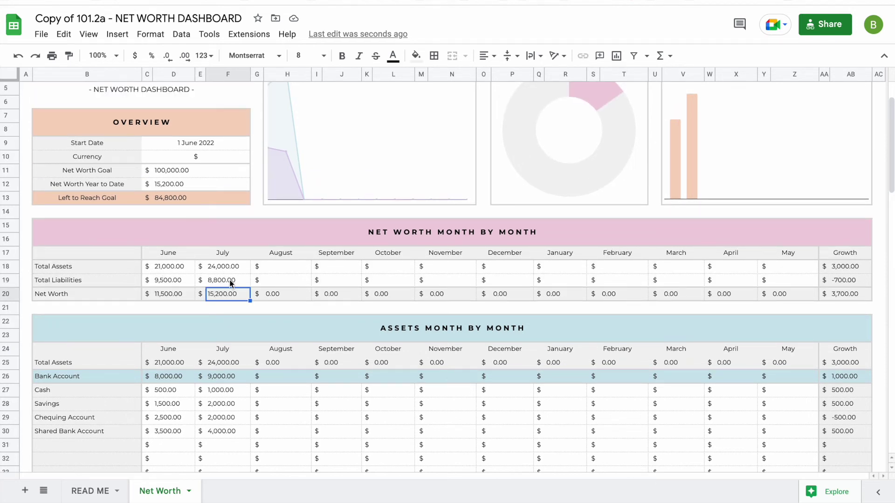
# Step: Read the July values on the Assets vs. Liabilities and Net Worth charts
pyautogui.scroll(2, 230, 279)
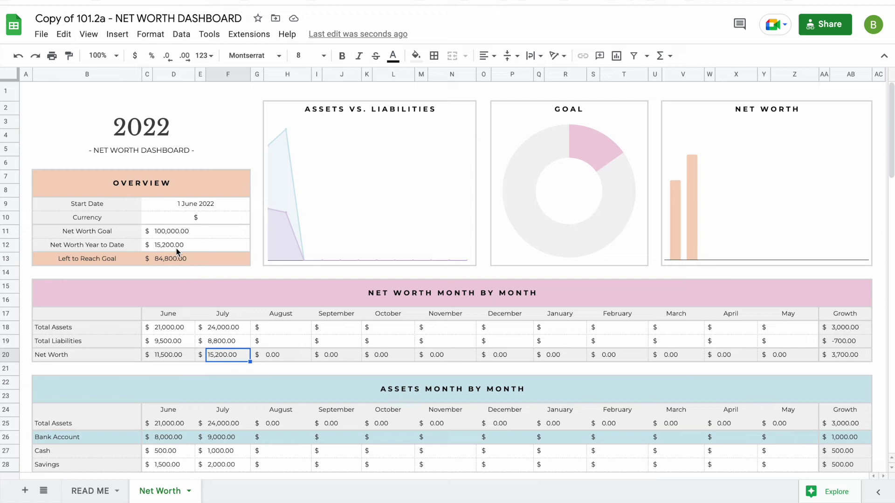
pyautogui.click(258, 164)
pyautogui.click(288, 134)
pyautogui.moveTo(287, 133)
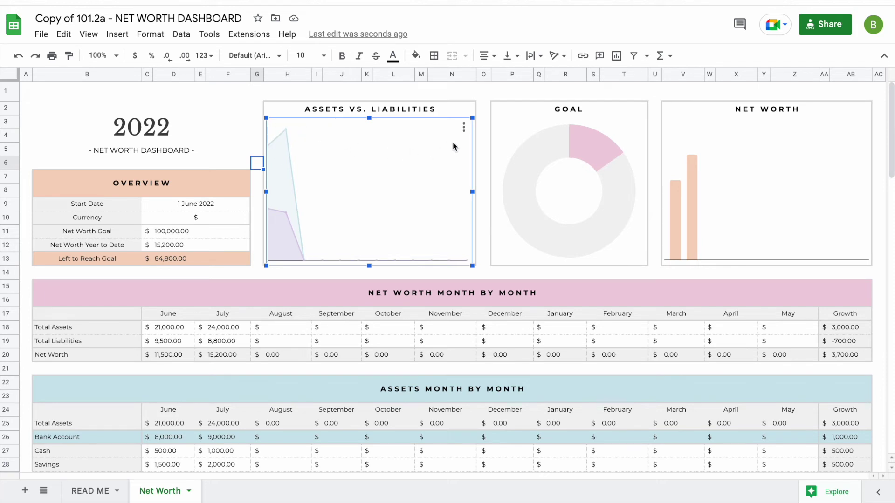
pyautogui.moveTo(287, 215)
pyautogui.click(773, 171)
pyautogui.moveTo(688, 200)
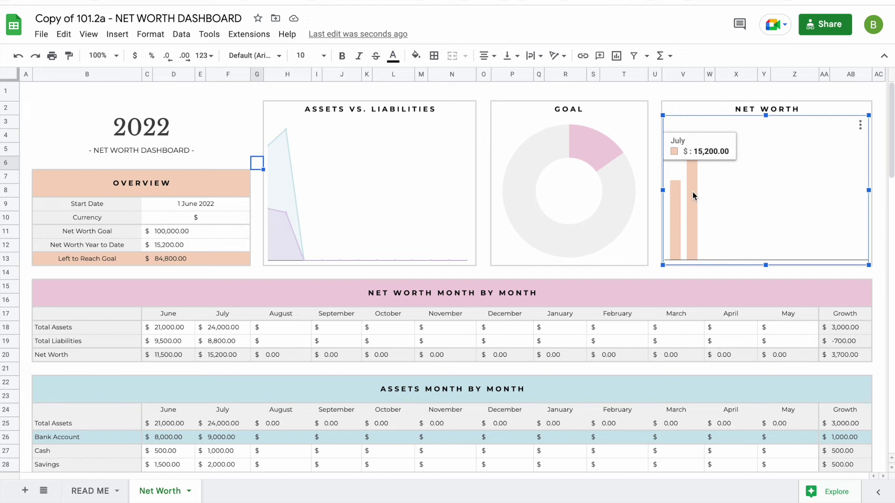
pyautogui.click(647, 275)
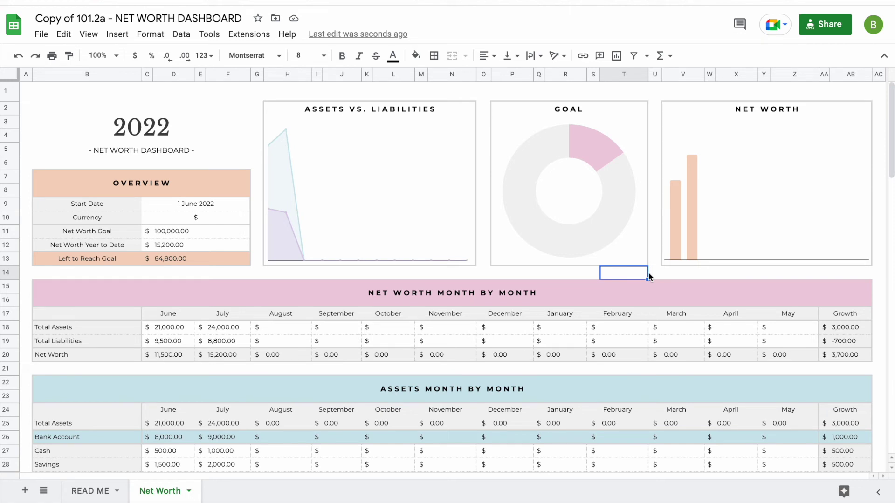
pyautogui.click(190, 490)
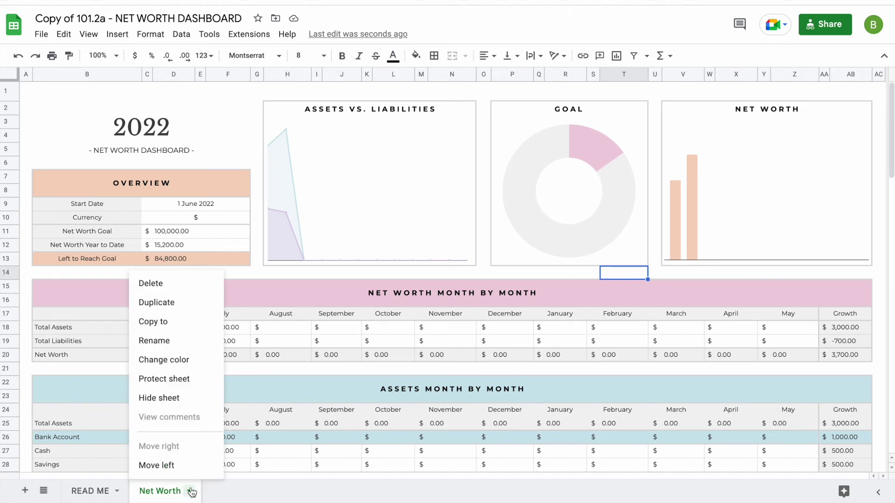
pyautogui.moveTo(191, 324)
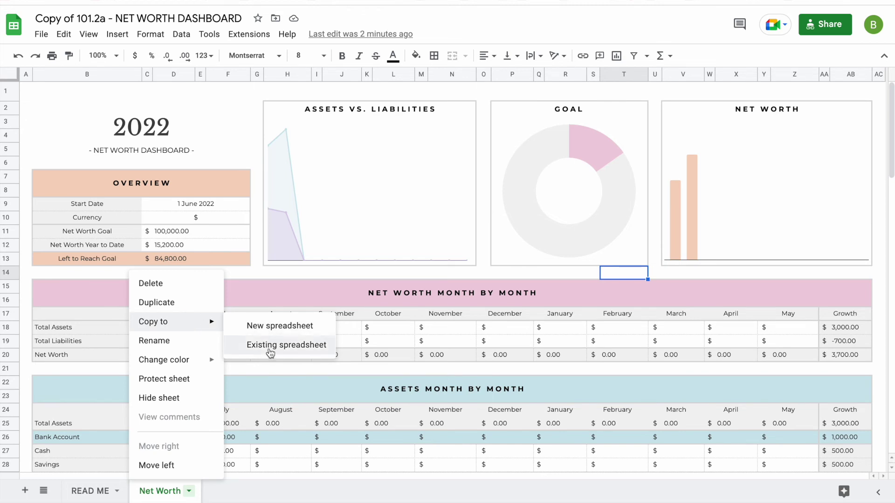
pyautogui.click(474, 271)
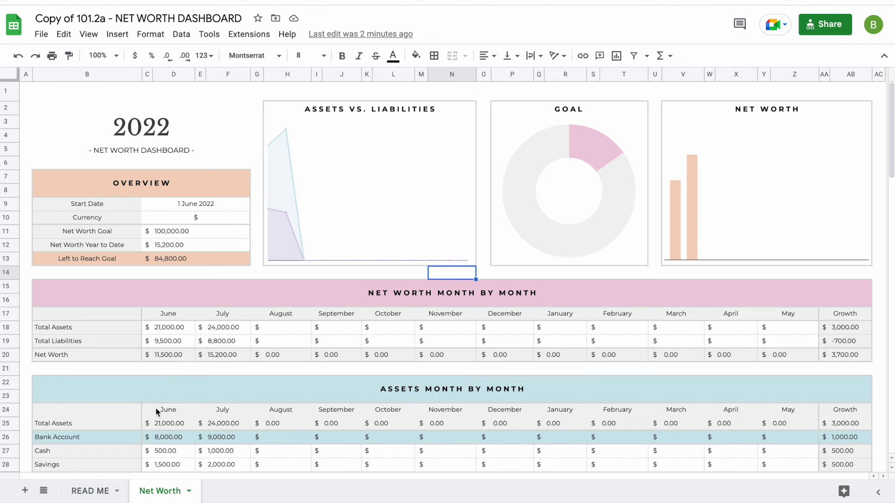
pyautogui.scroll(-3, 156, 408)
pyautogui.scroll(3, 196, 394)
pyautogui.click(189, 493)
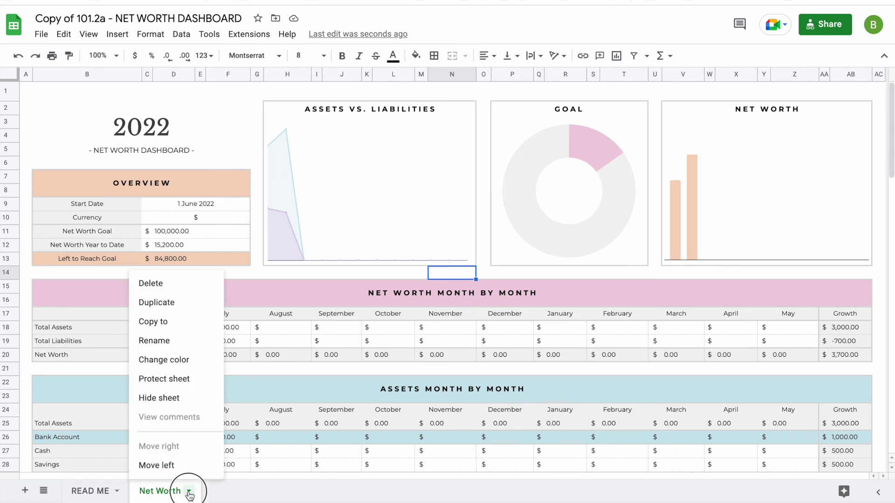
# Step: Duplicate the Net Worth sheet and set the copy's start date to 1 January 2023
pyautogui.click(166, 303)
pyautogui.doubleClick(198, 208)
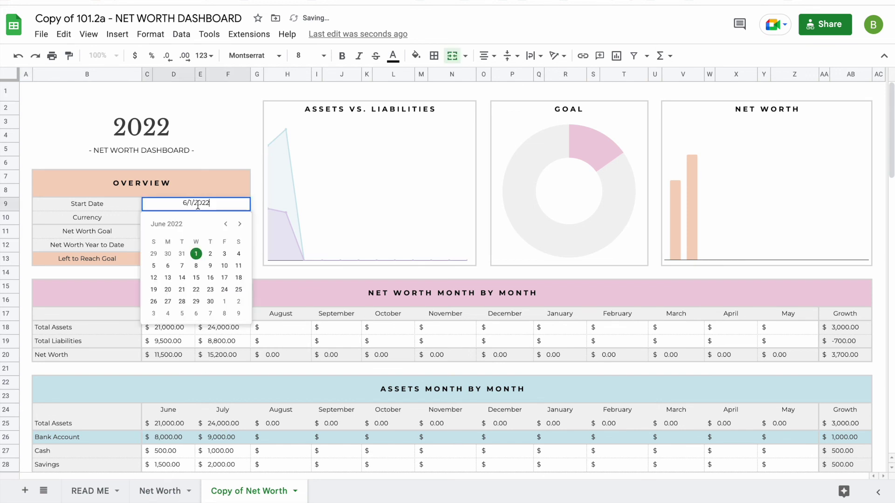
pyautogui.click(239, 224)
pyautogui.click(239, 224)
pyautogui.click(239, 224)
pyautogui.click(239, 224)
pyautogui.click(239, 224)
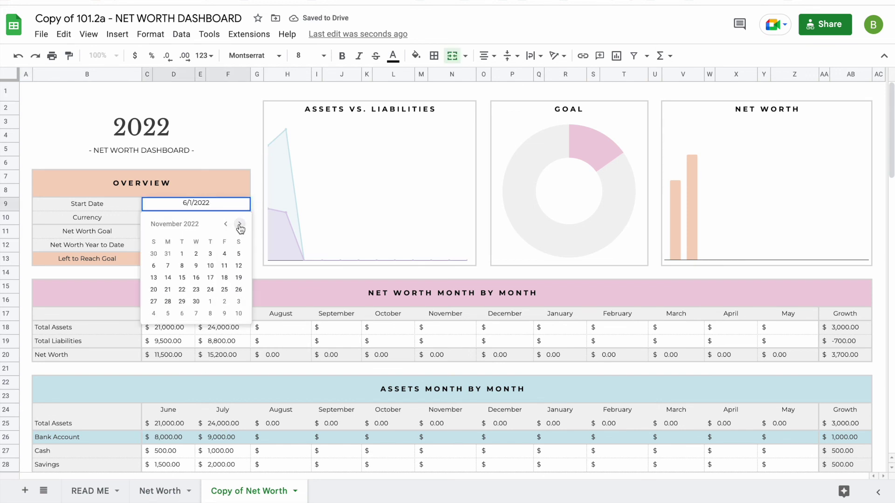
pyautogui.click(239, 224)
pyautogui.click(239, 224)
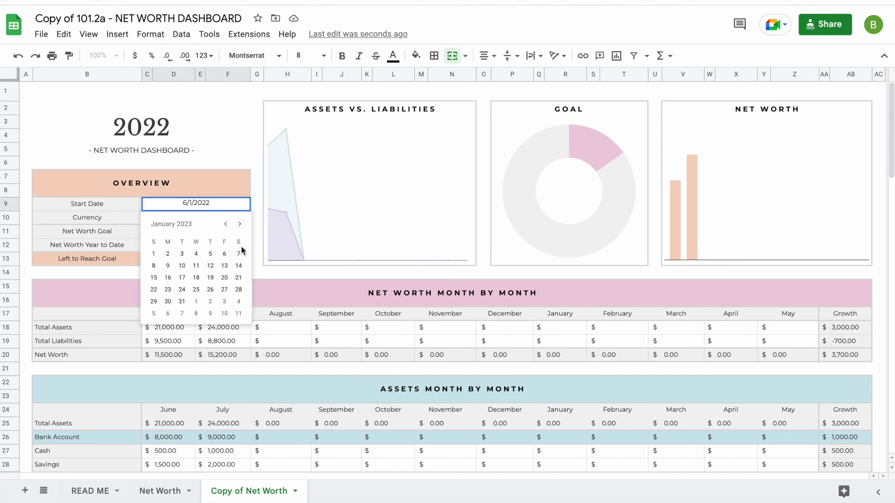
pyautogui.click(154, 254)
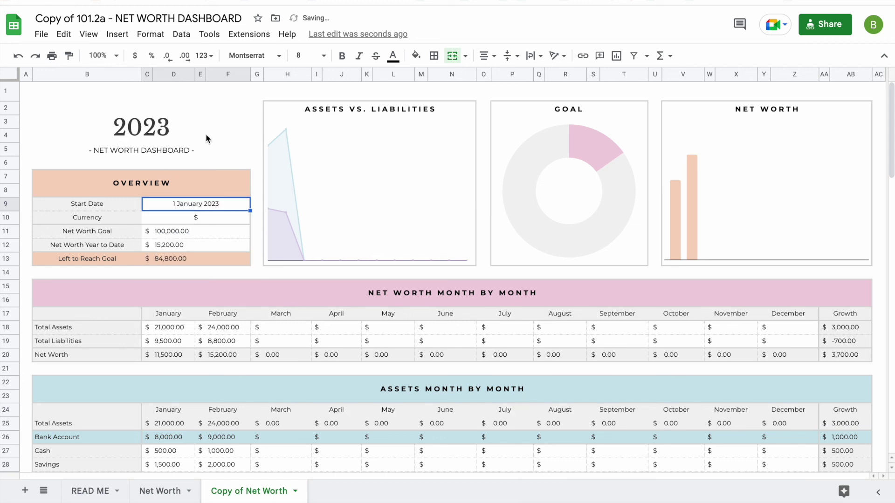